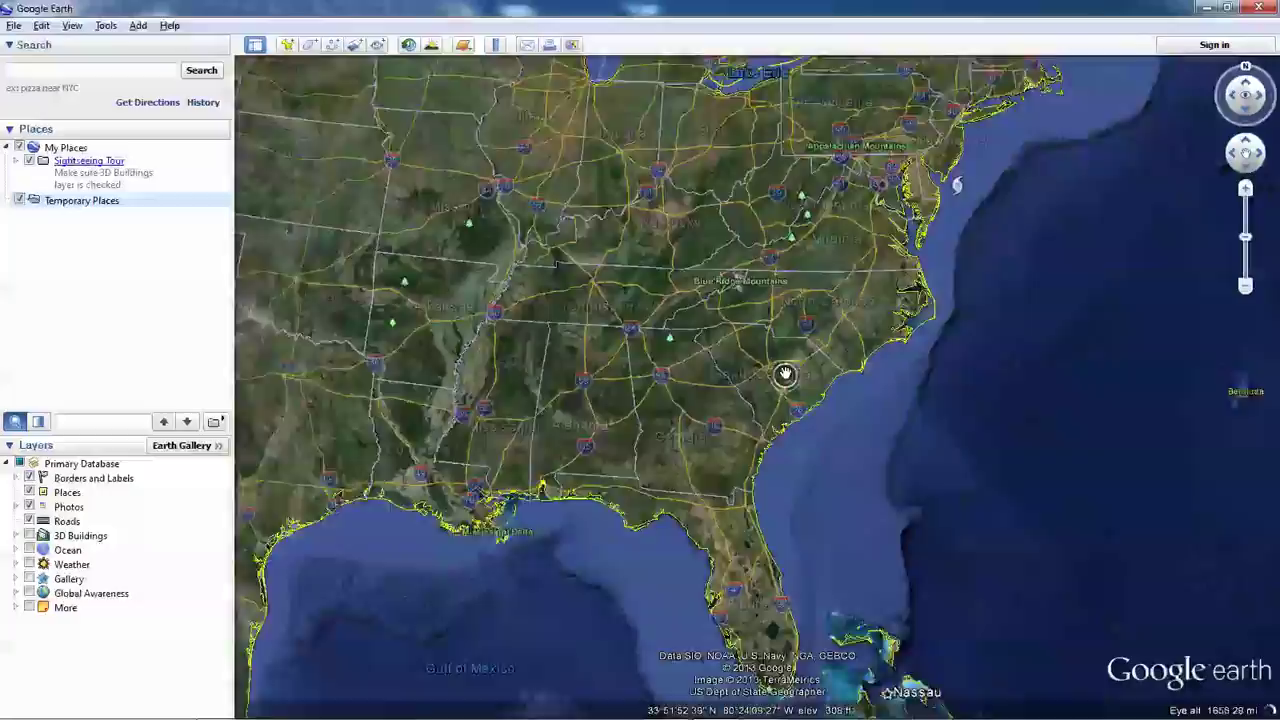
Zoom Google Earth into the farmland south of Santee, SC, then switch to InRoads and zoom in.
scroll(785, 370, up, 3)
scroll(788, 368, up, 5)
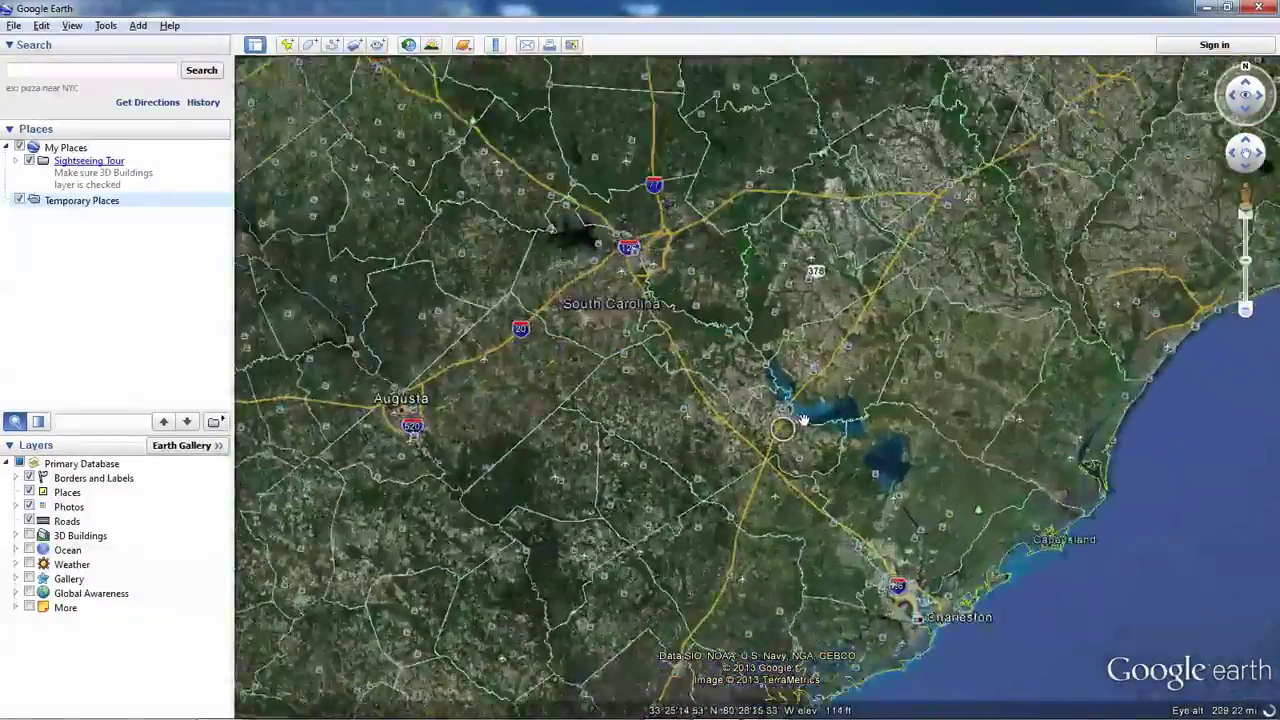
scroll(800, 418, up, 5)
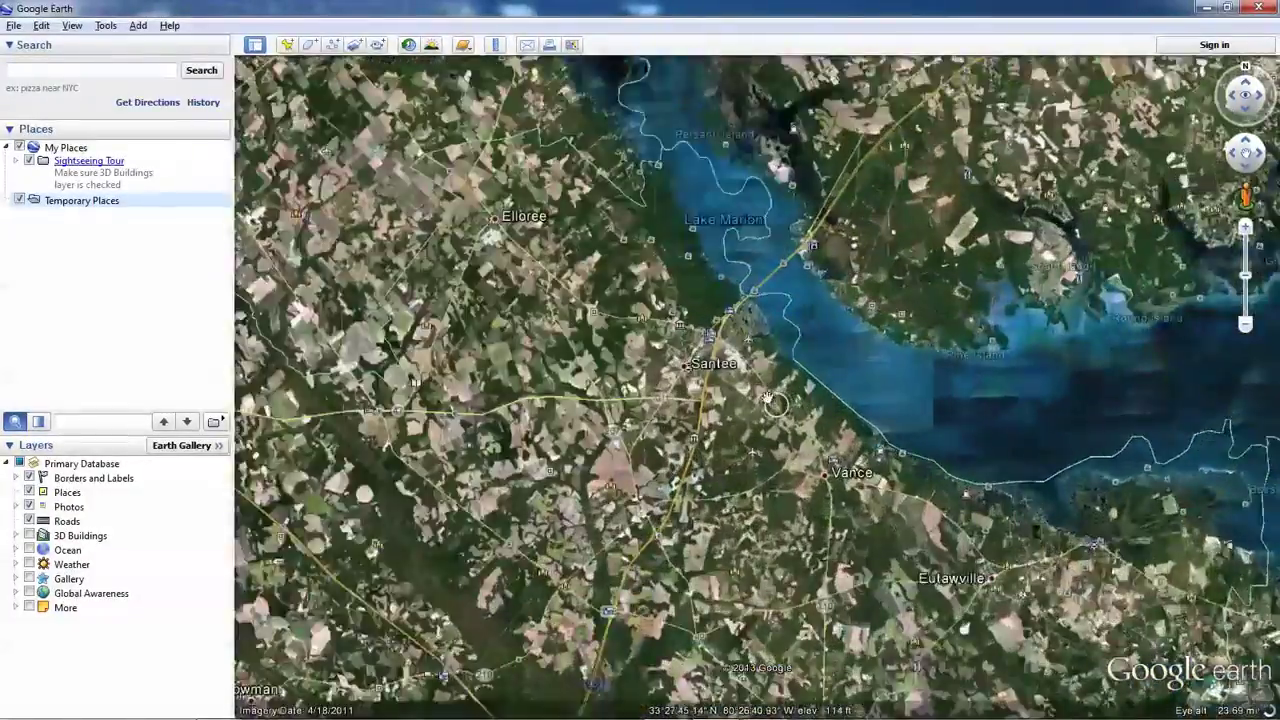
scroll(748, 388, up, 5)
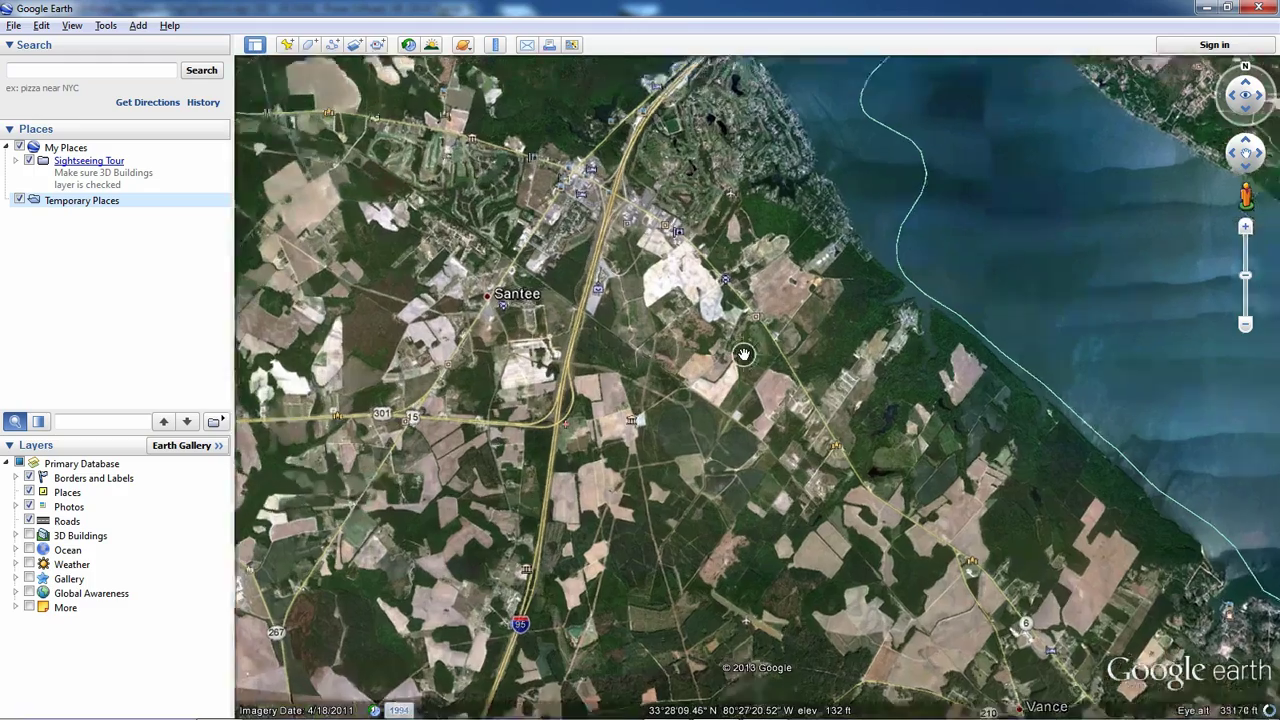
scroll(750, 343, up, 3)
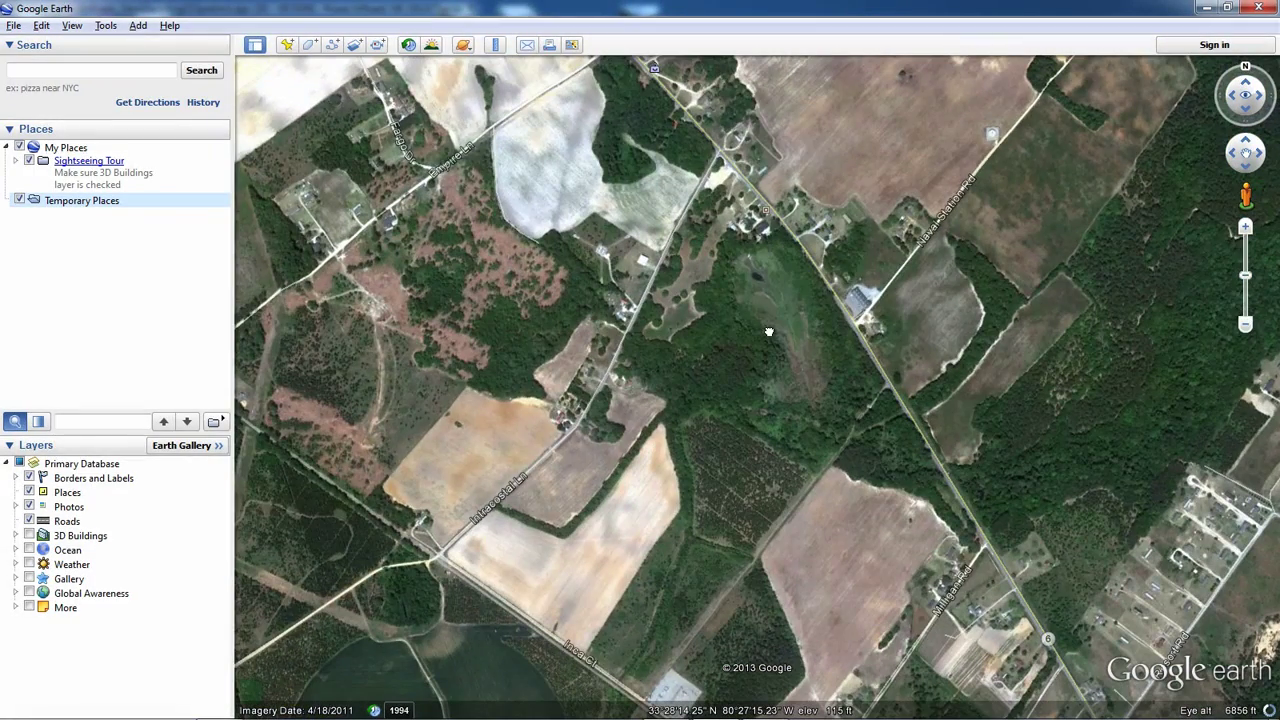
drag(718, 435, 731, 395)
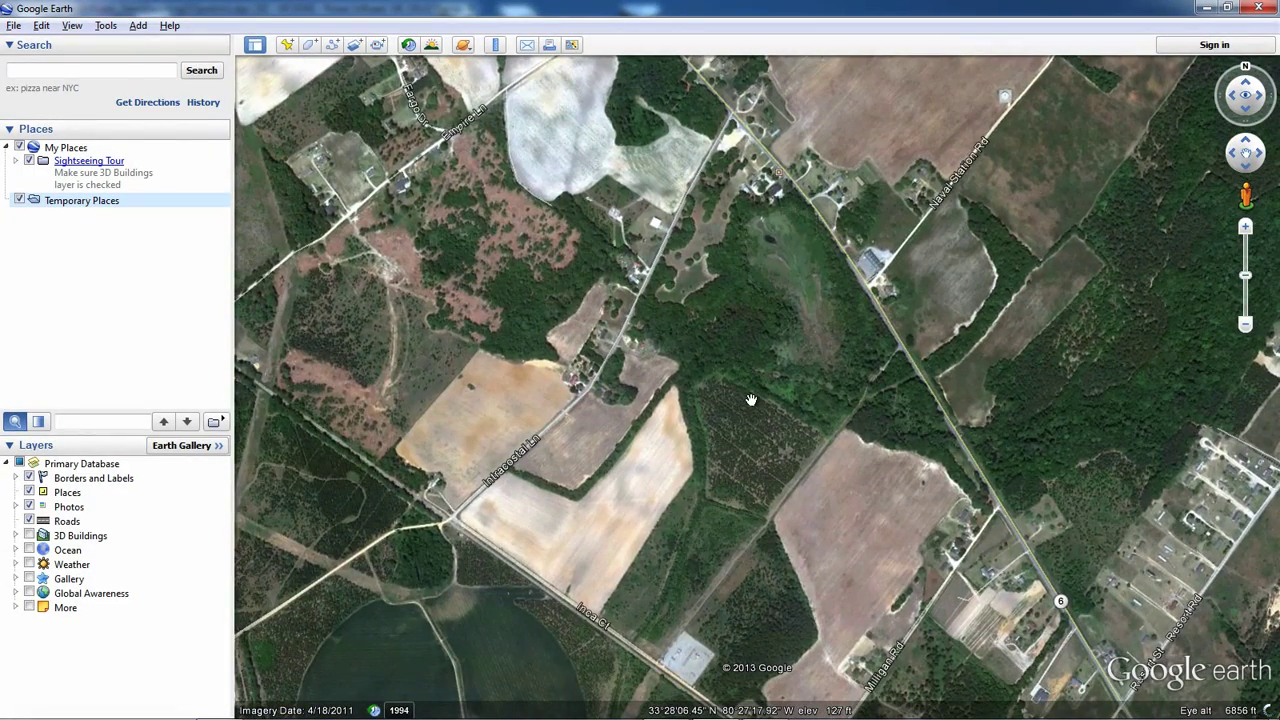
key(alt+Tab)
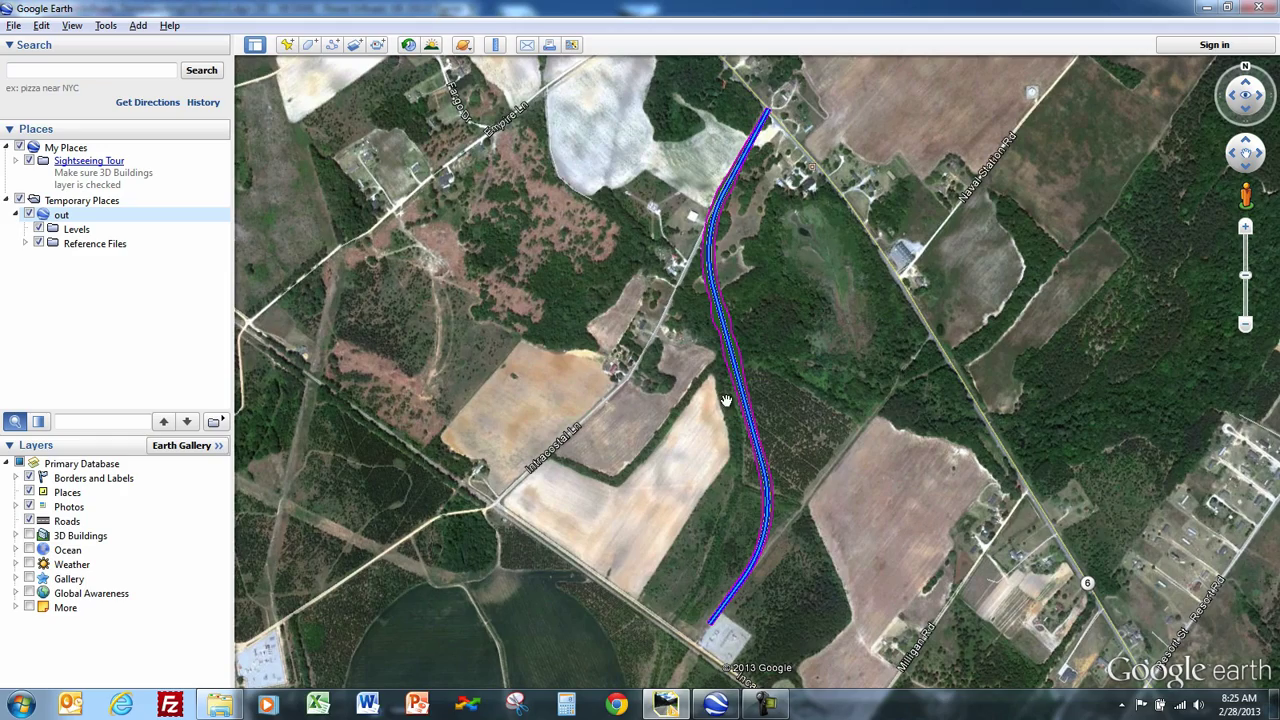
scroll(758, 412, up, 3)
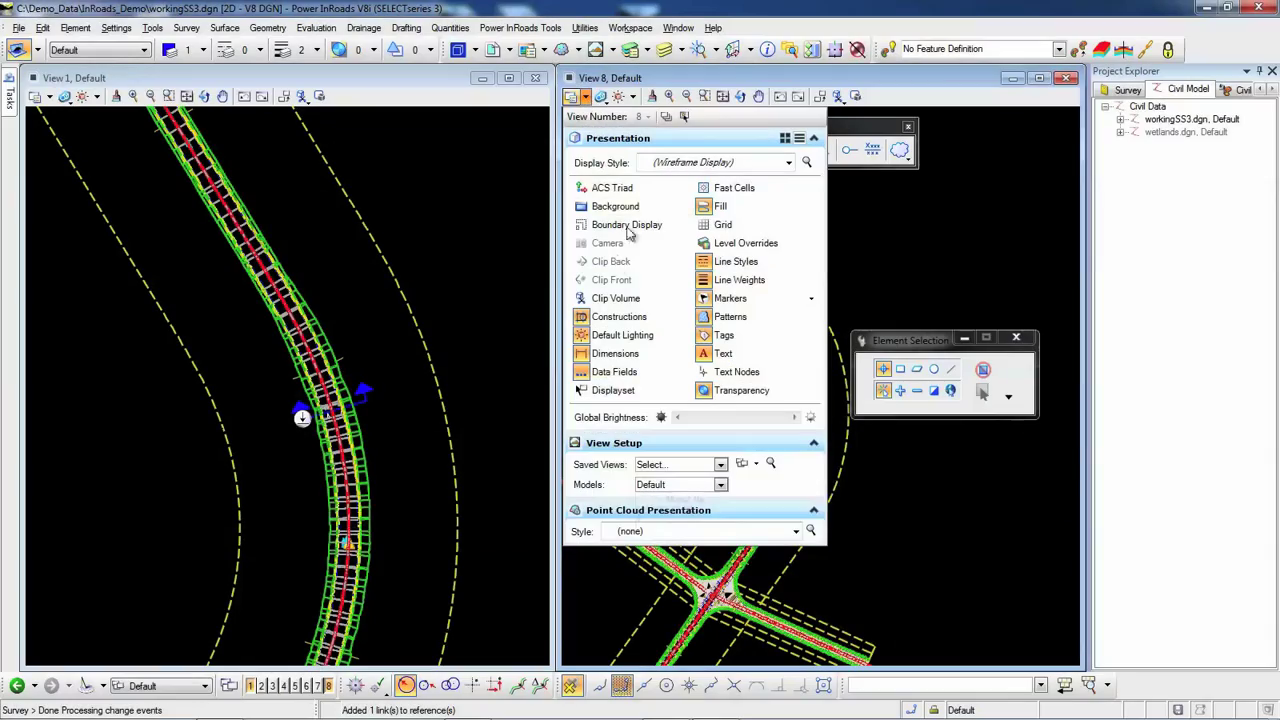
Show the Plan (Sheet) model in View 8 and dimension the cross-section (8.5778, 4.168).
click(688, 484)
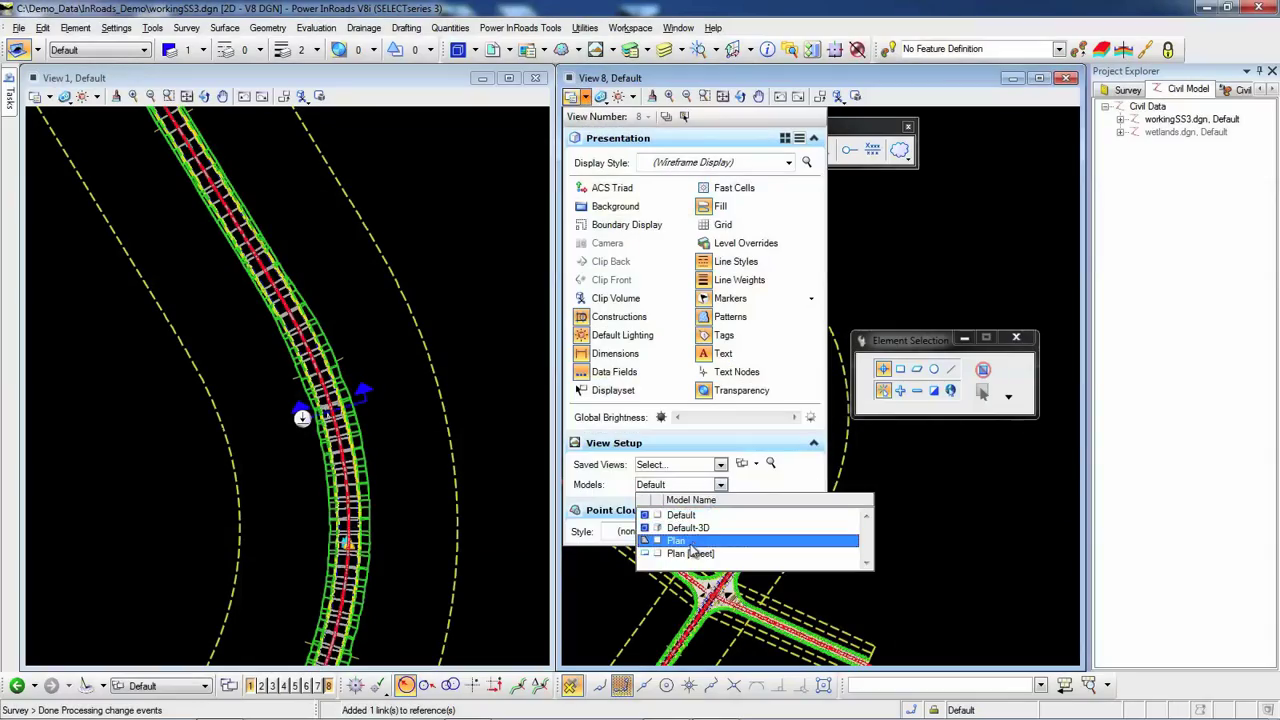
click(688, 554)
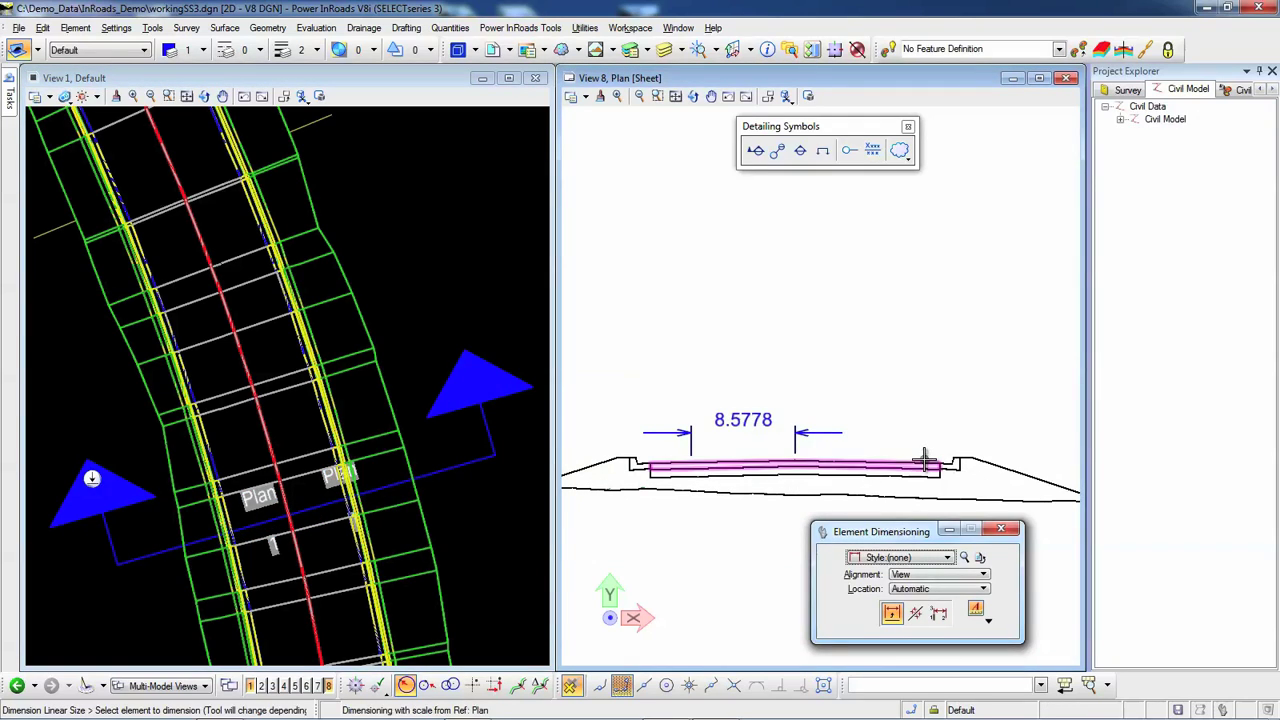
click(925, 460)
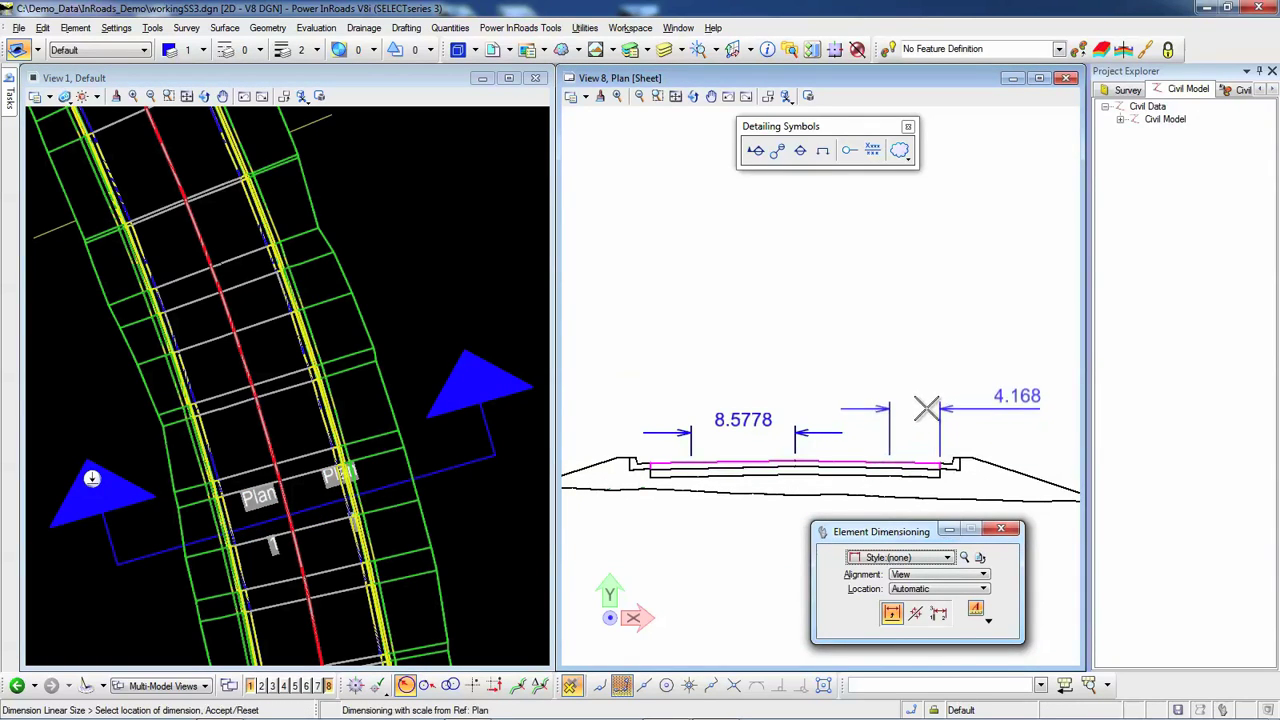
click(926, 386)
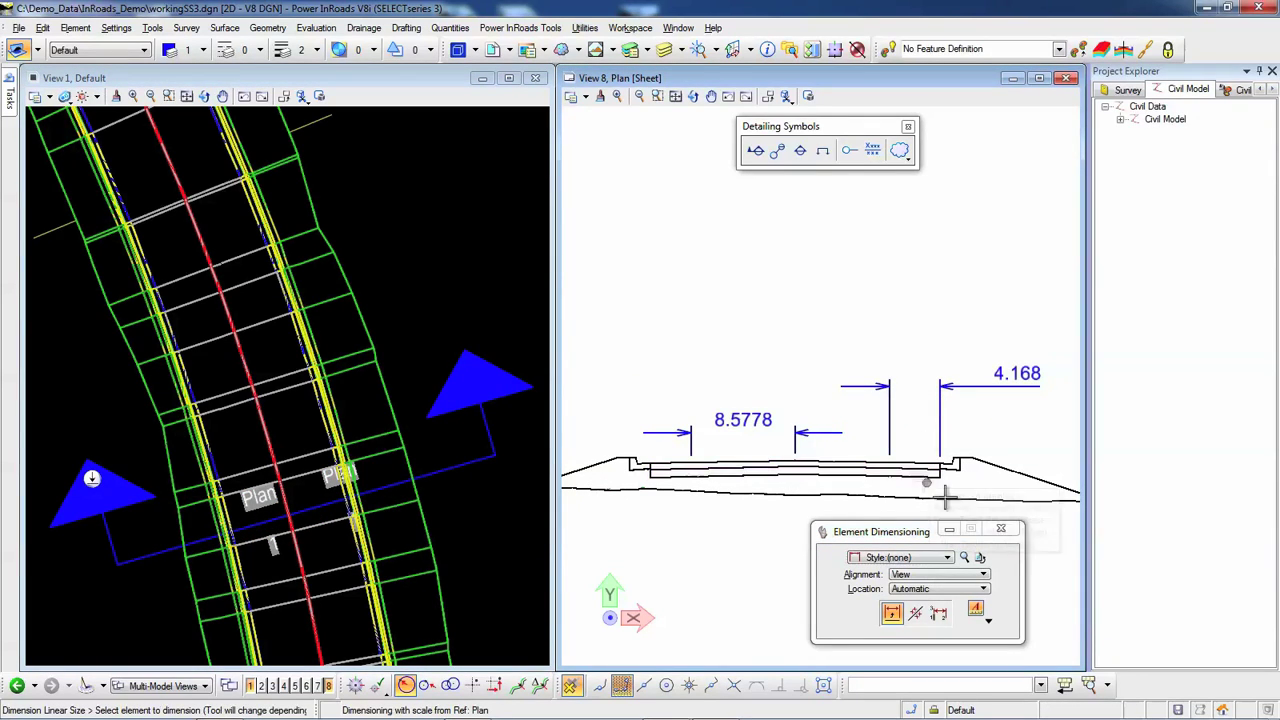
click(1002, 531)
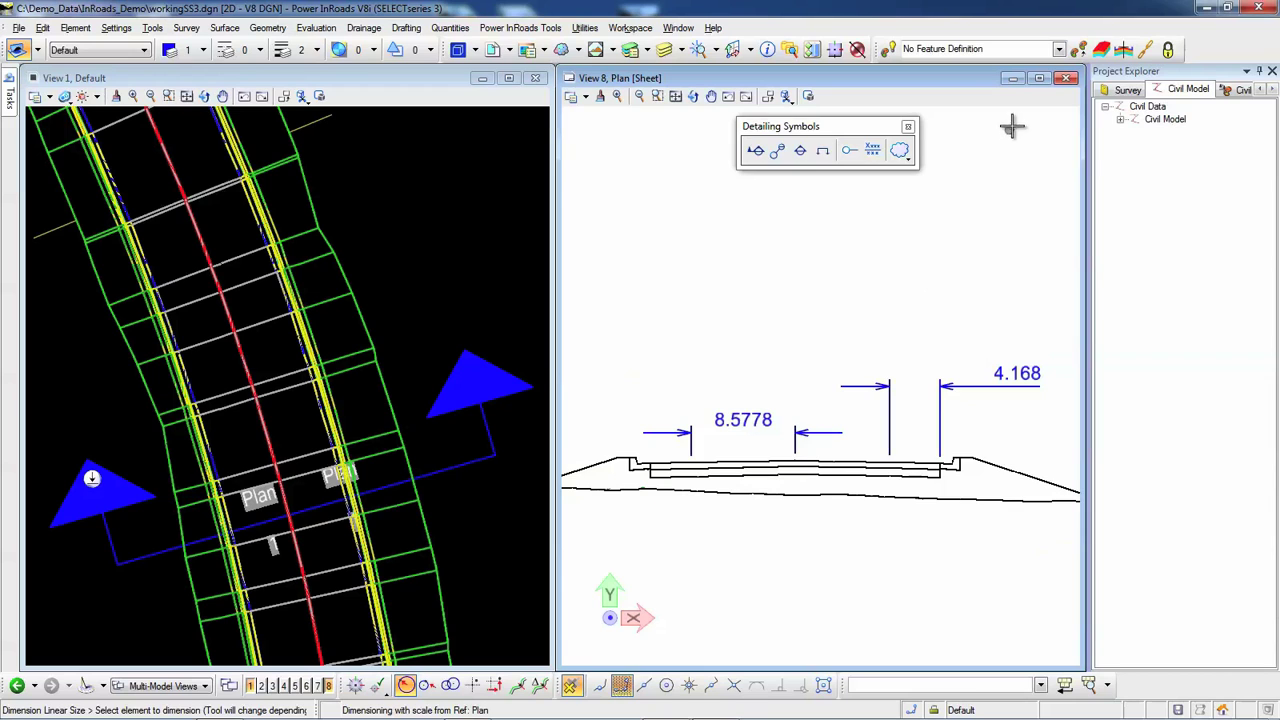
Switch View 8 to the Default-3D model, fit the view and zoom into the corridor.
click(586, 95)
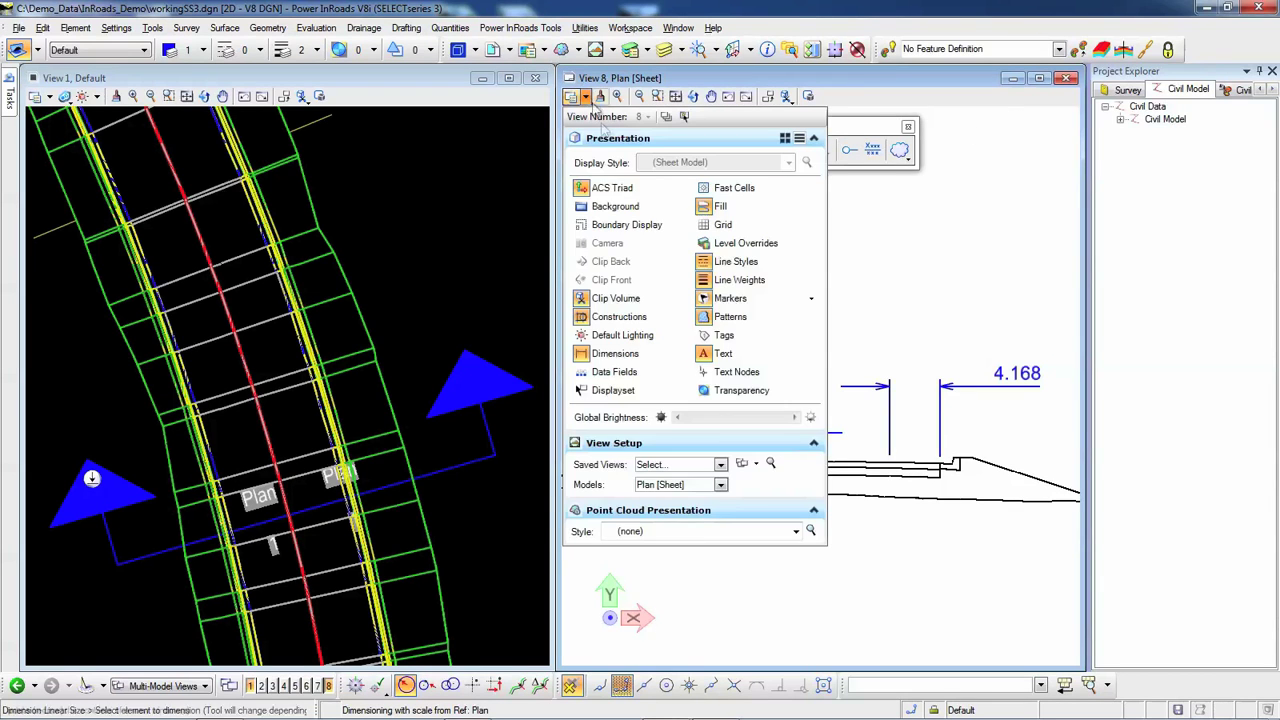
click(720, 485)
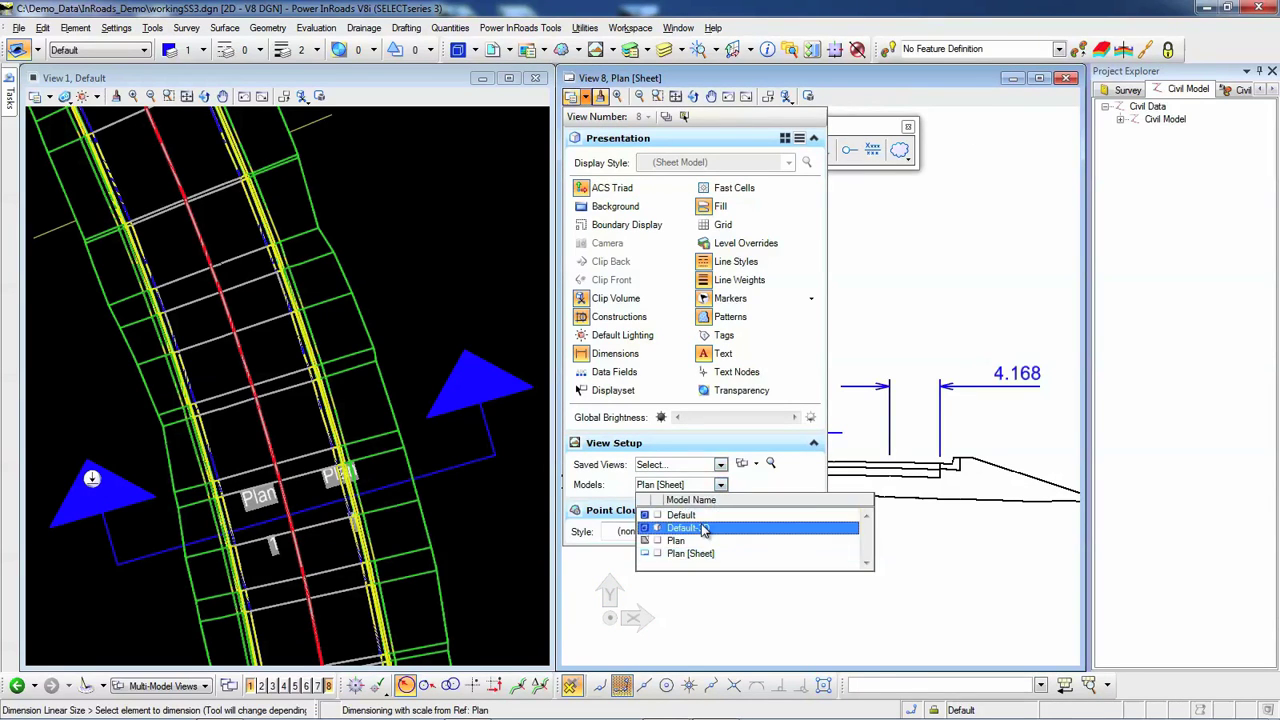
click(745, 529)
click(722, 96)
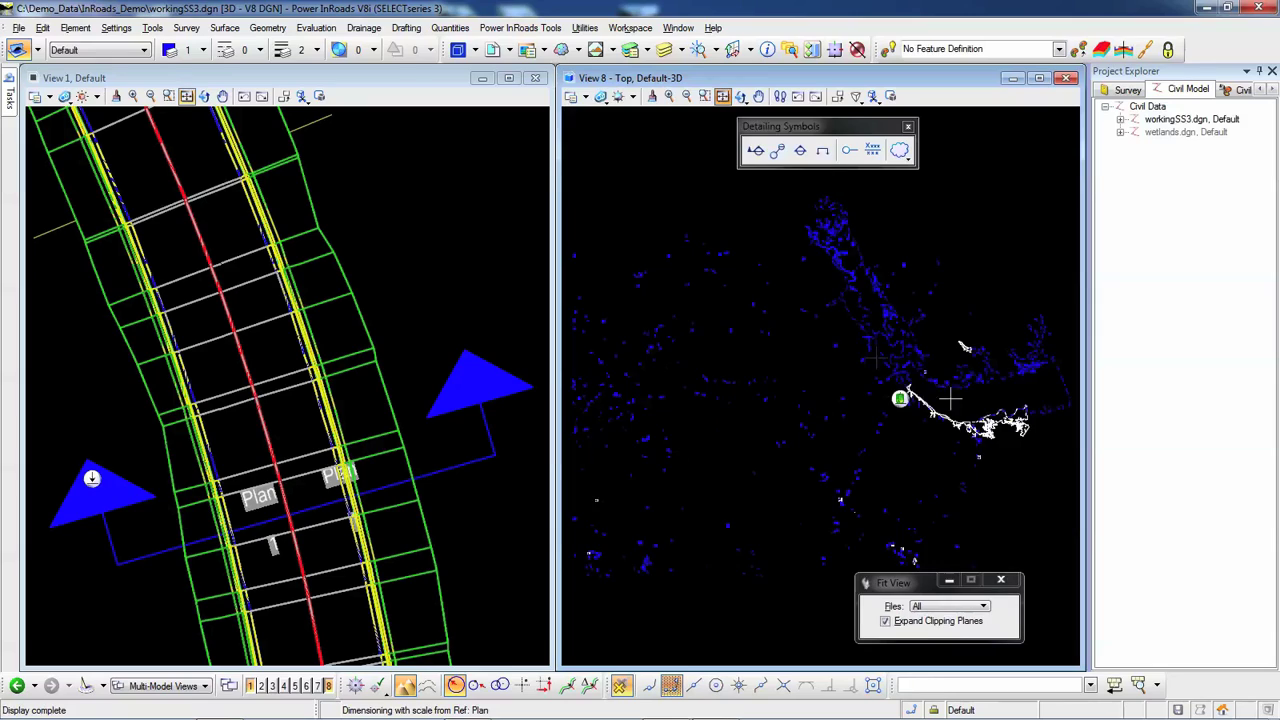
scroll(906, 388, up, 6)
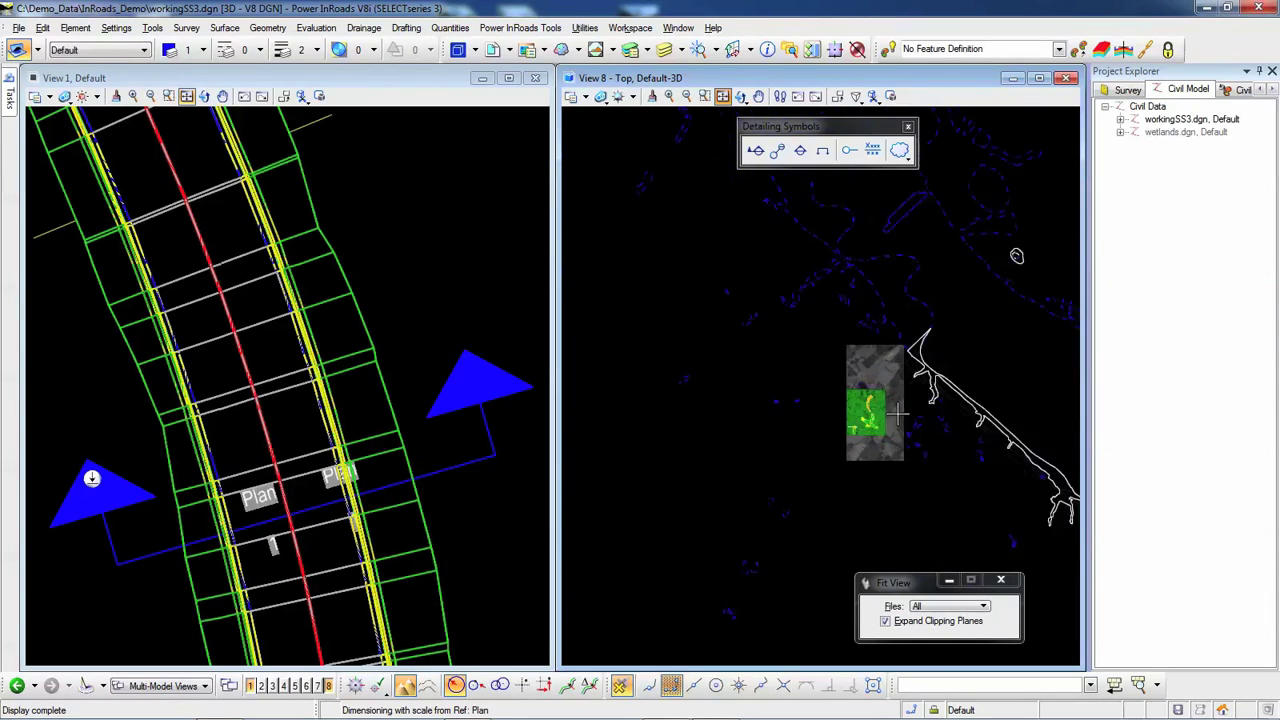
scroll(860, 425, up, 8)
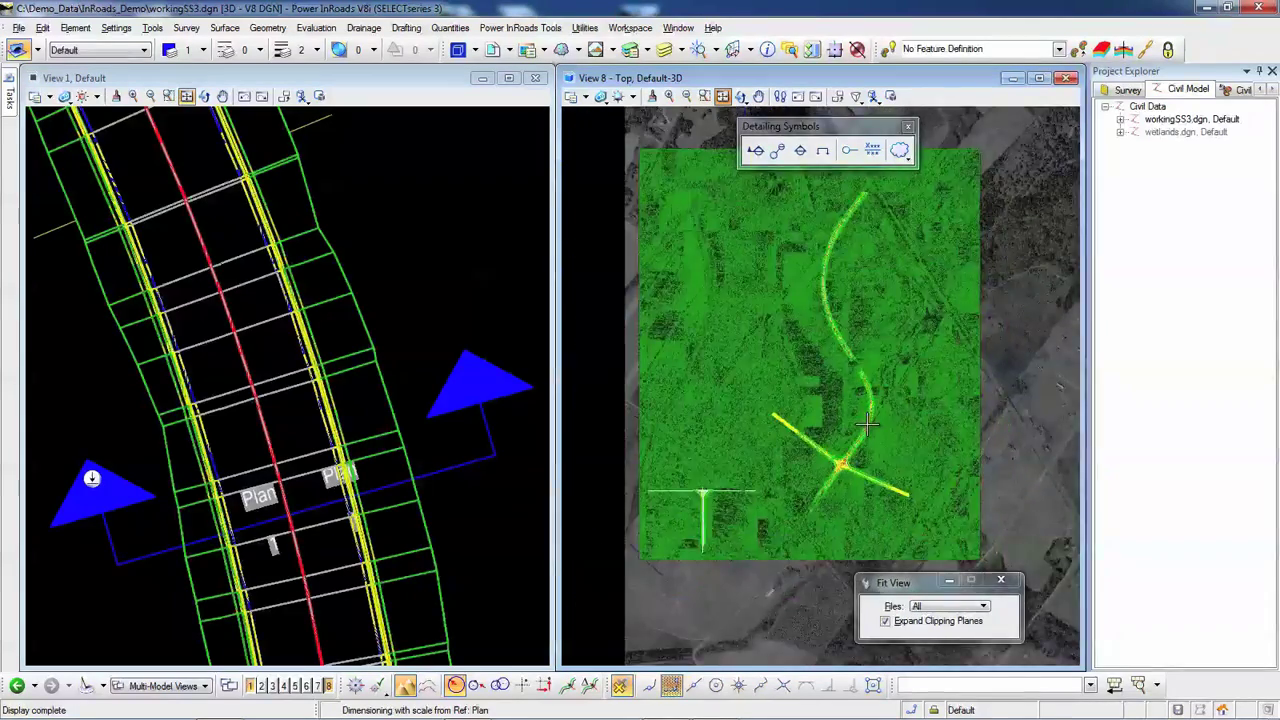
scroll(893, 398, up, 3)
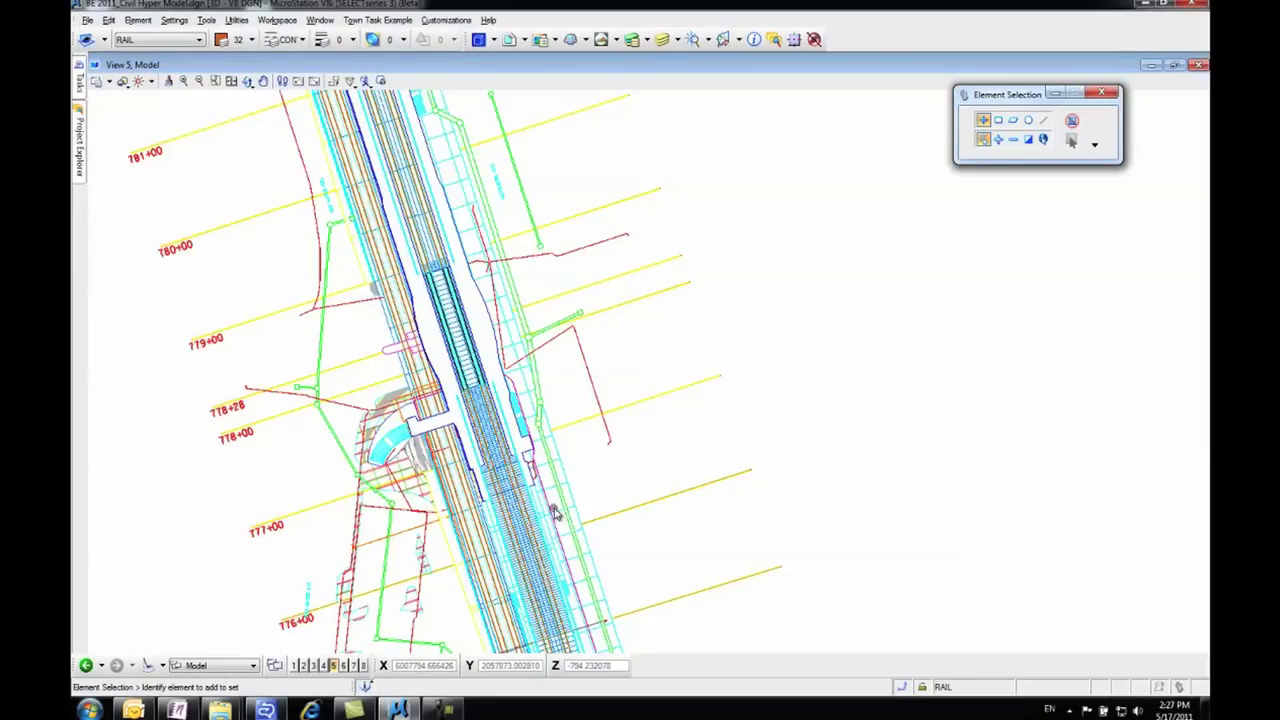
Pan along the rail corridor plan and across the cross-section sheets to the 3D manhole.
mouse_move(560, 530)
middle_down()
mouse_move(509, 382)
mouse_move(594, 374)
middle_up()
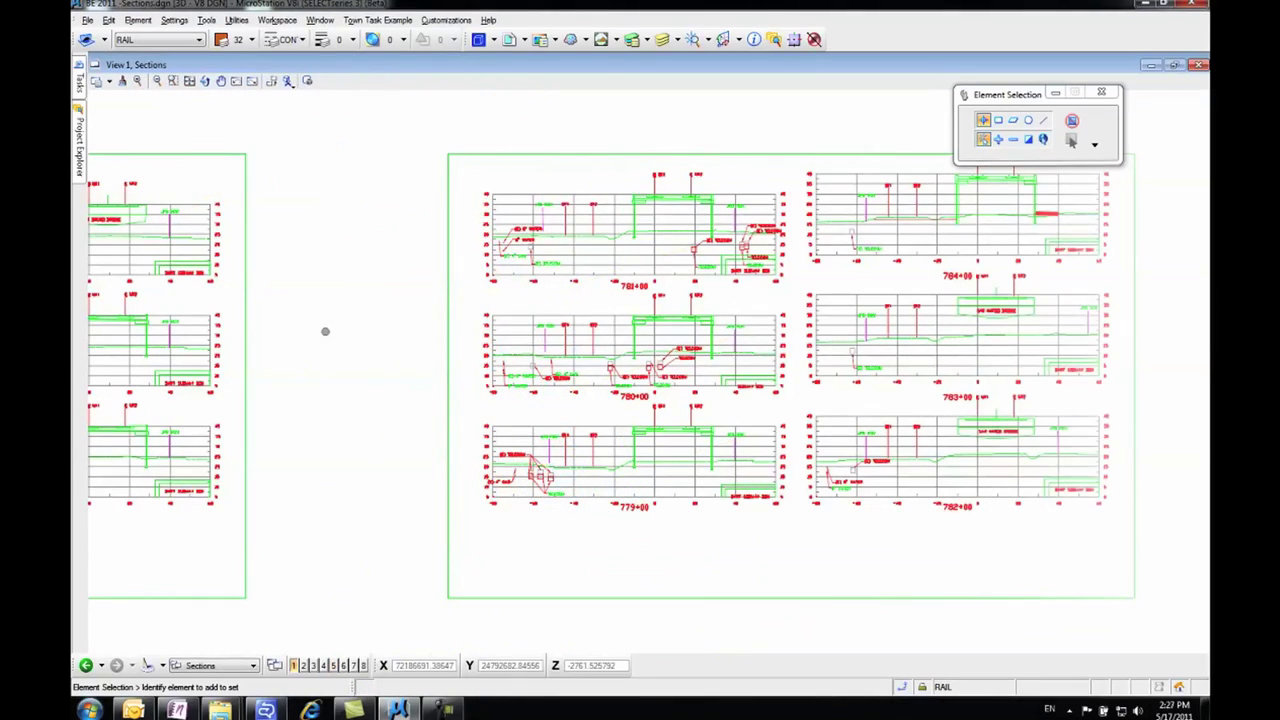
middle_drag(319, 341, 420, 337)
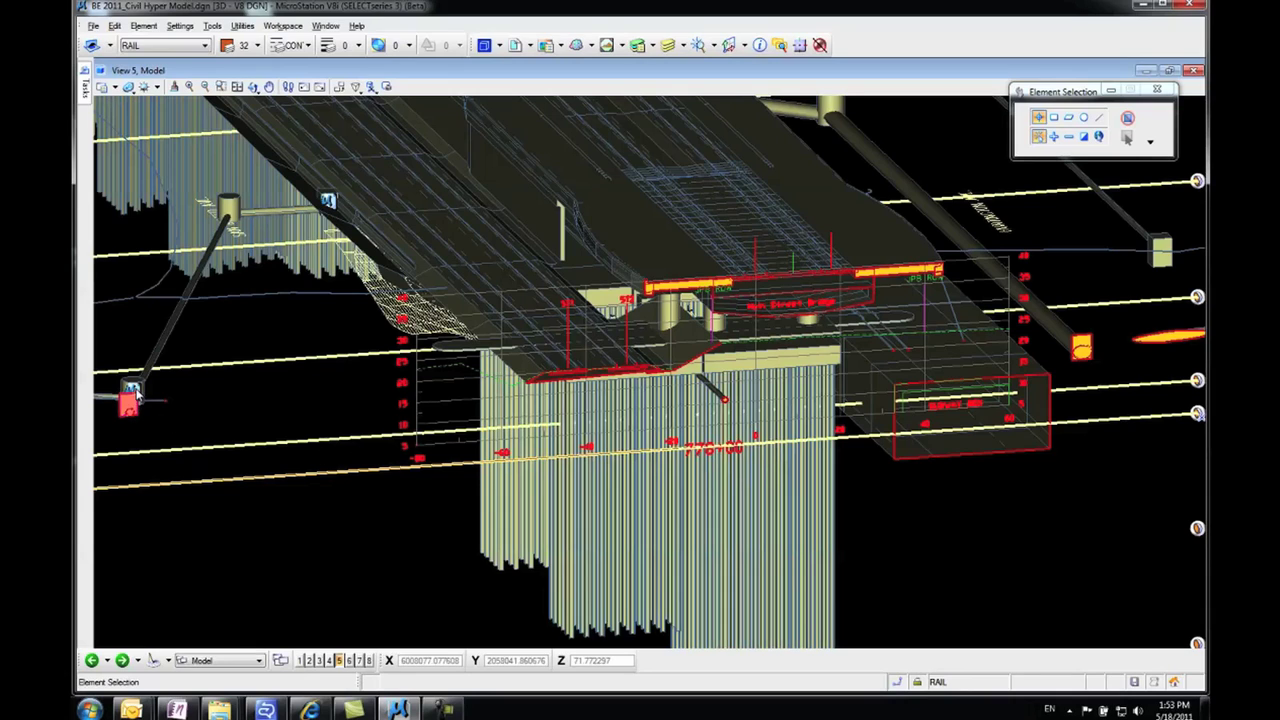
mouse_move(137, 394)
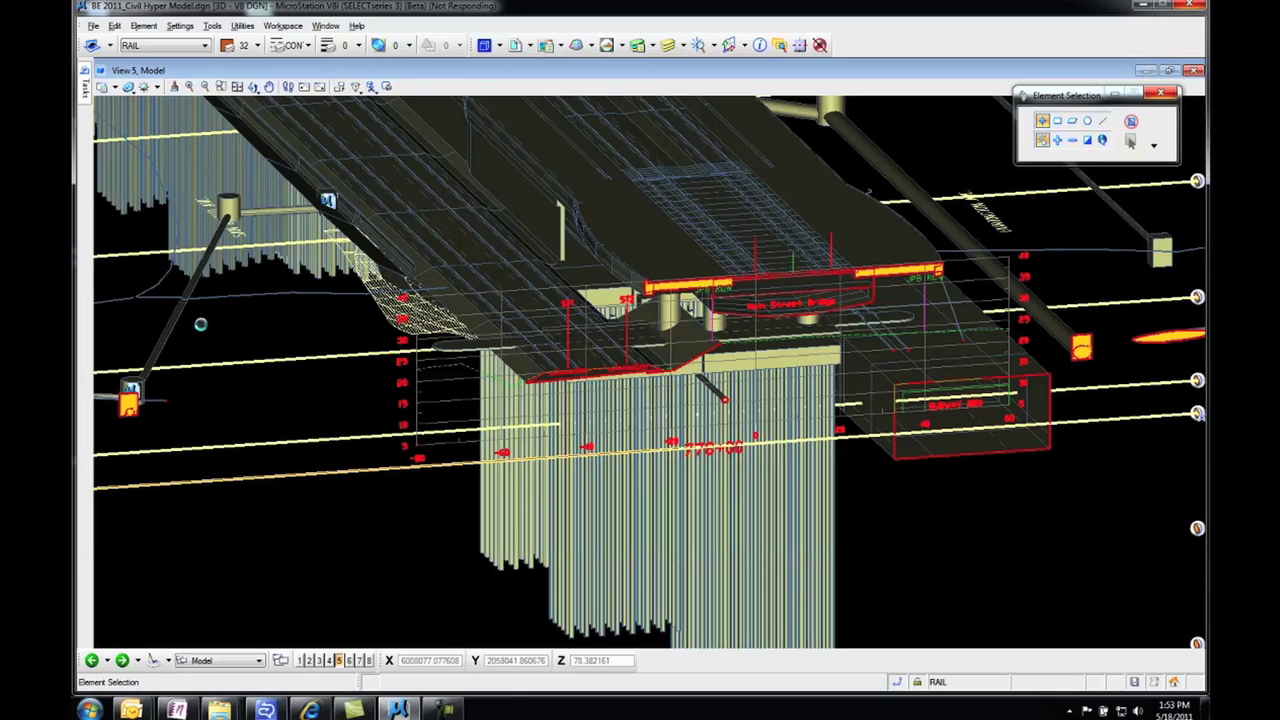
Apply the 778+28 section view to the bridge model and window-zoom onto the bridge pier.
scroll(704, 442, up, 4)
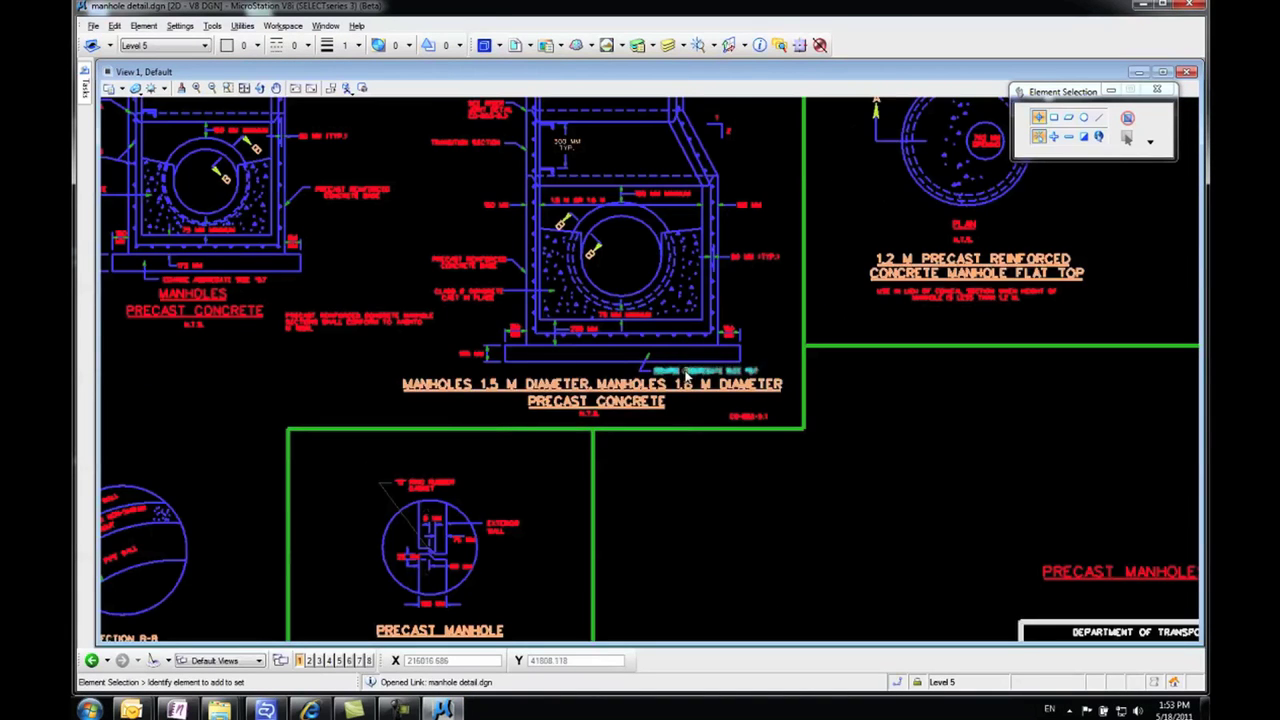
middle_drag(665, 263, 653, 418)
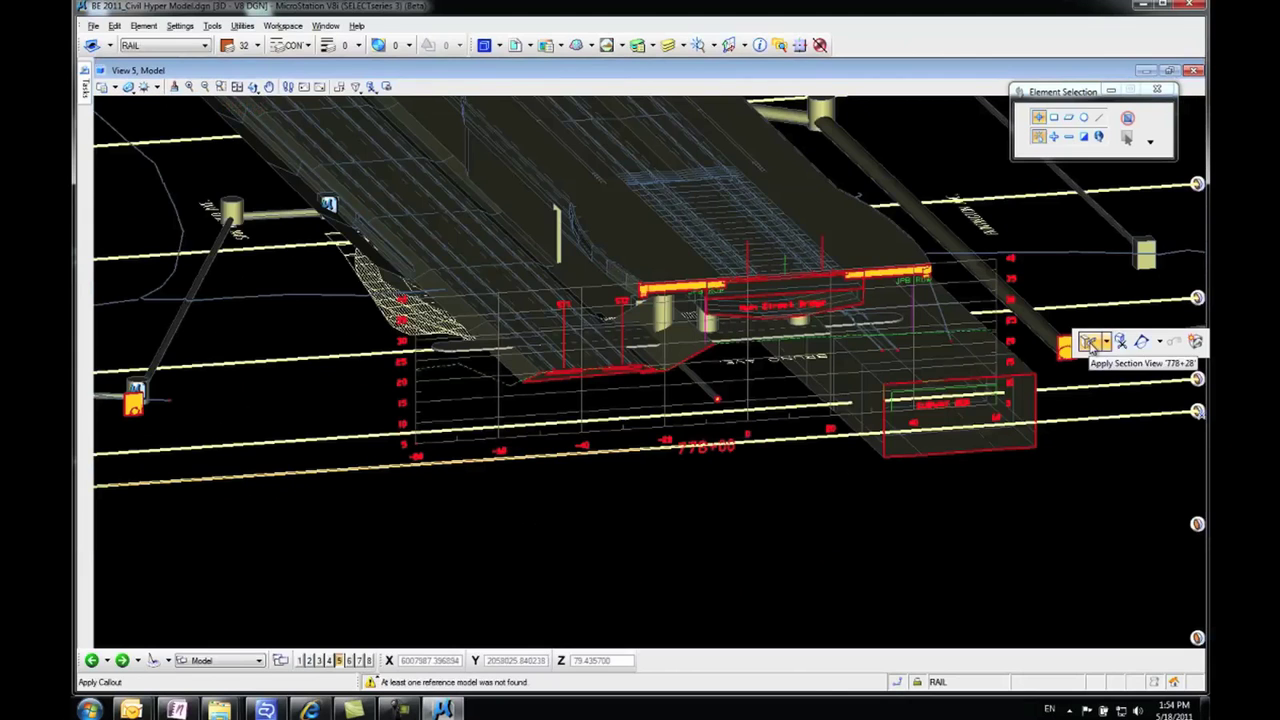
click(1088, 342)
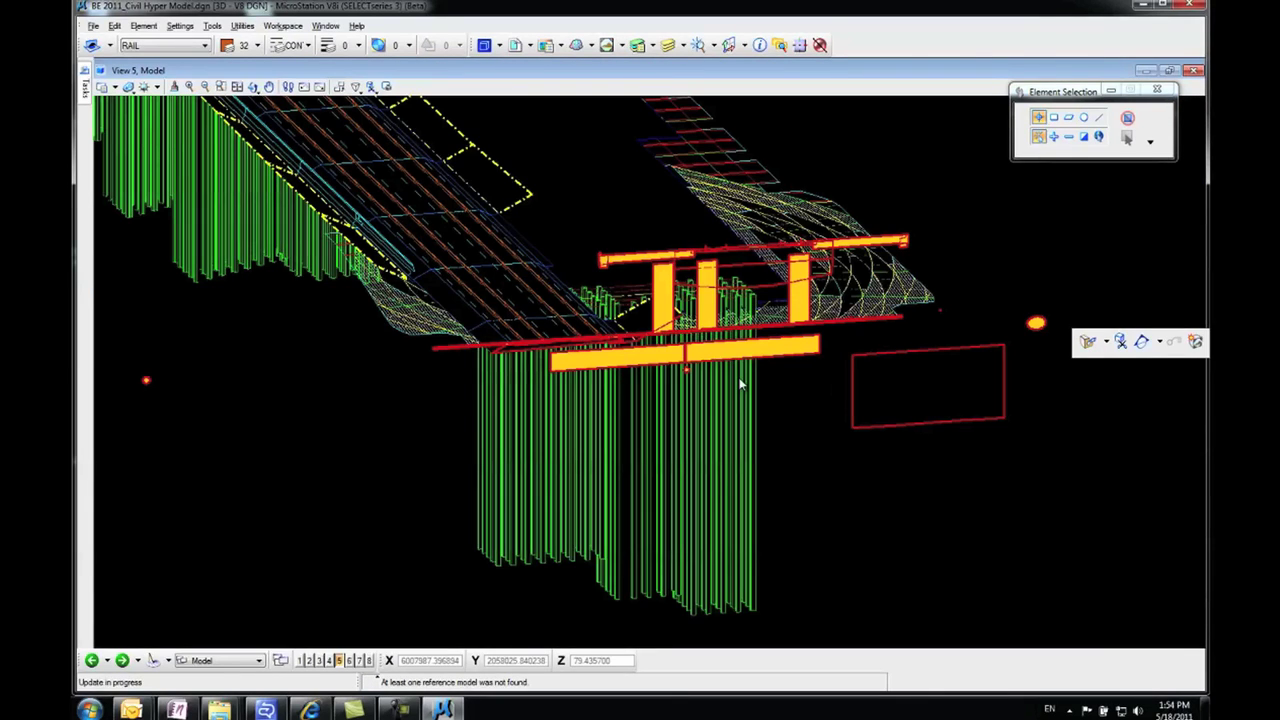
click(222, 87)
click(647, 237)
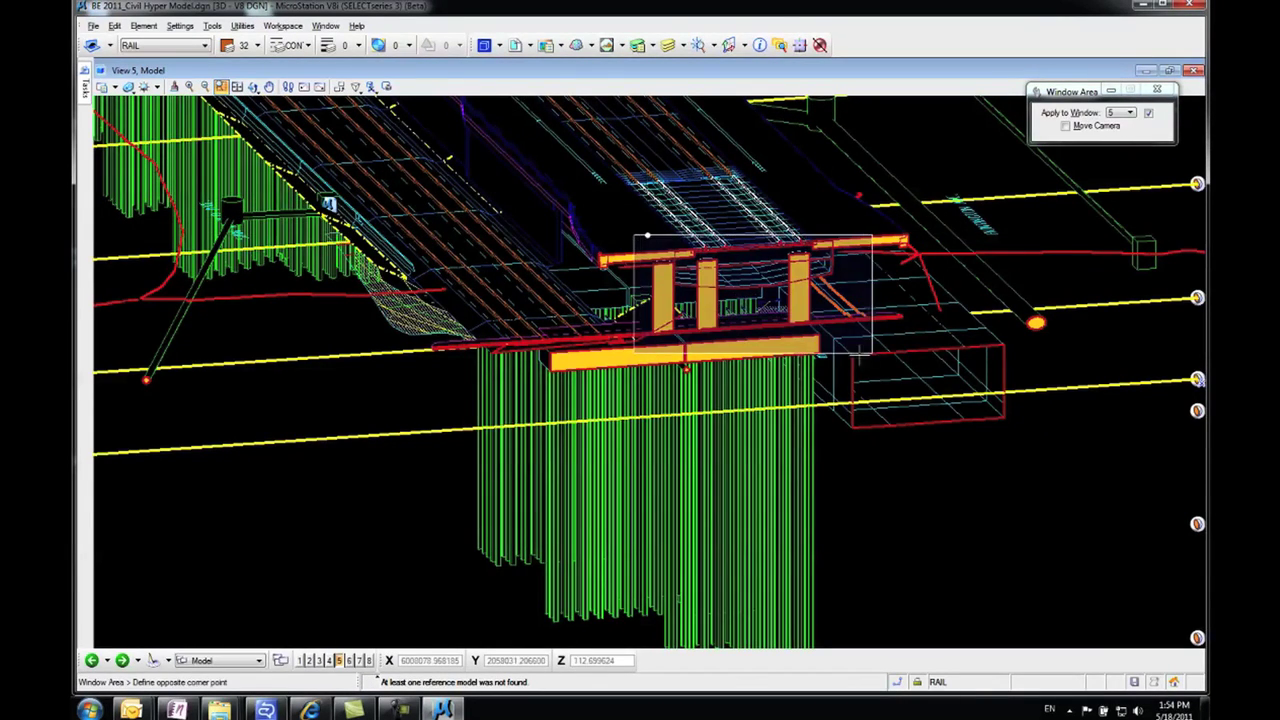
click(862, 352)
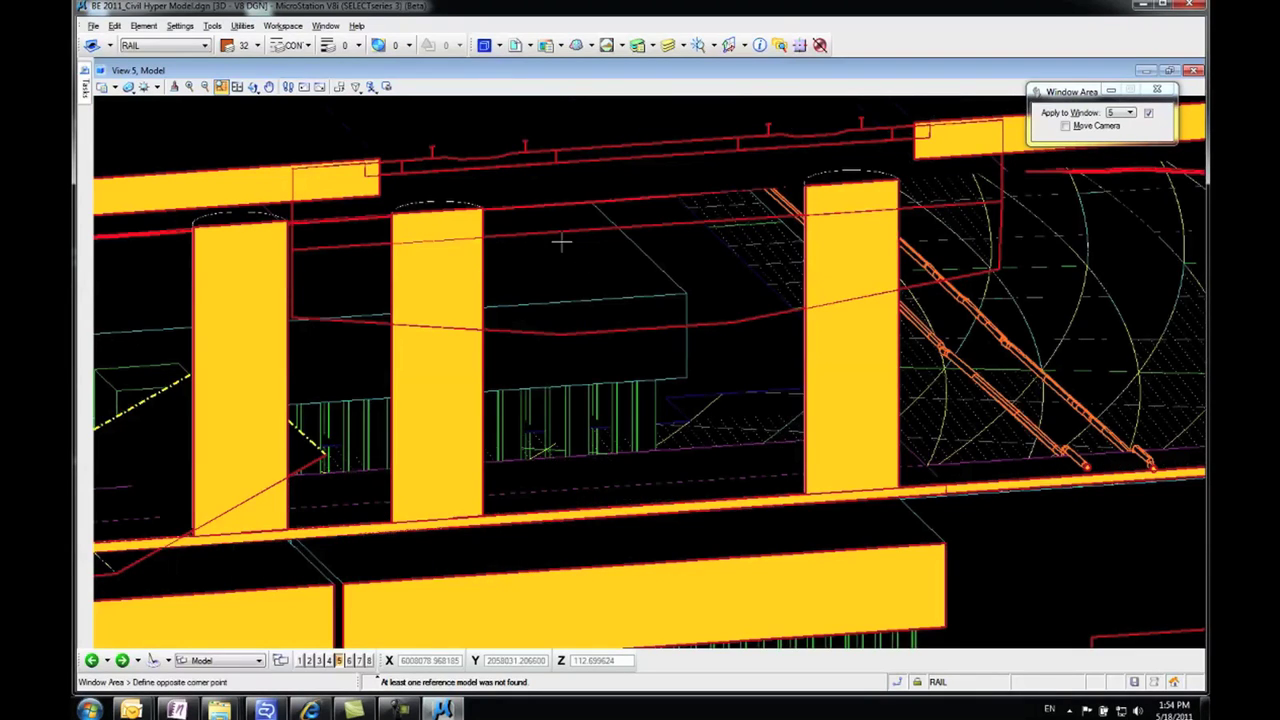
Open the design link attached to the middle bridge pier.
mouse_move(86, 85)
click(108, 107)
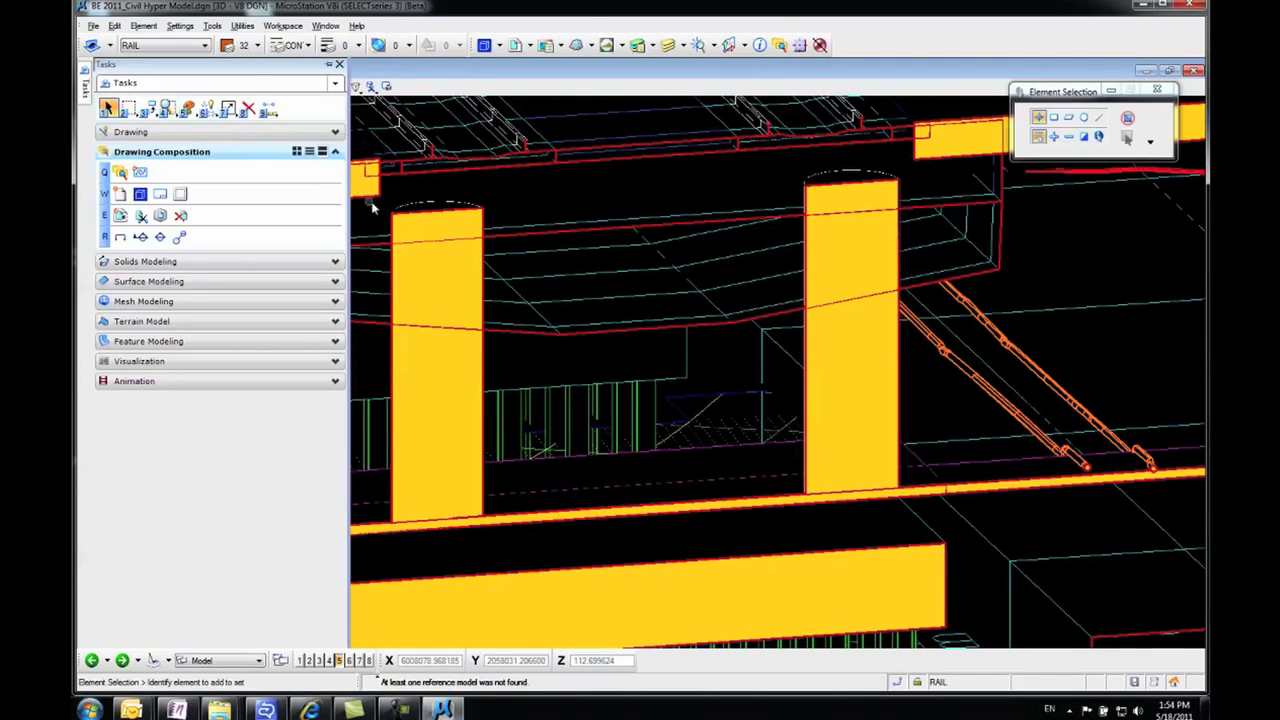
right_click(435, 218)
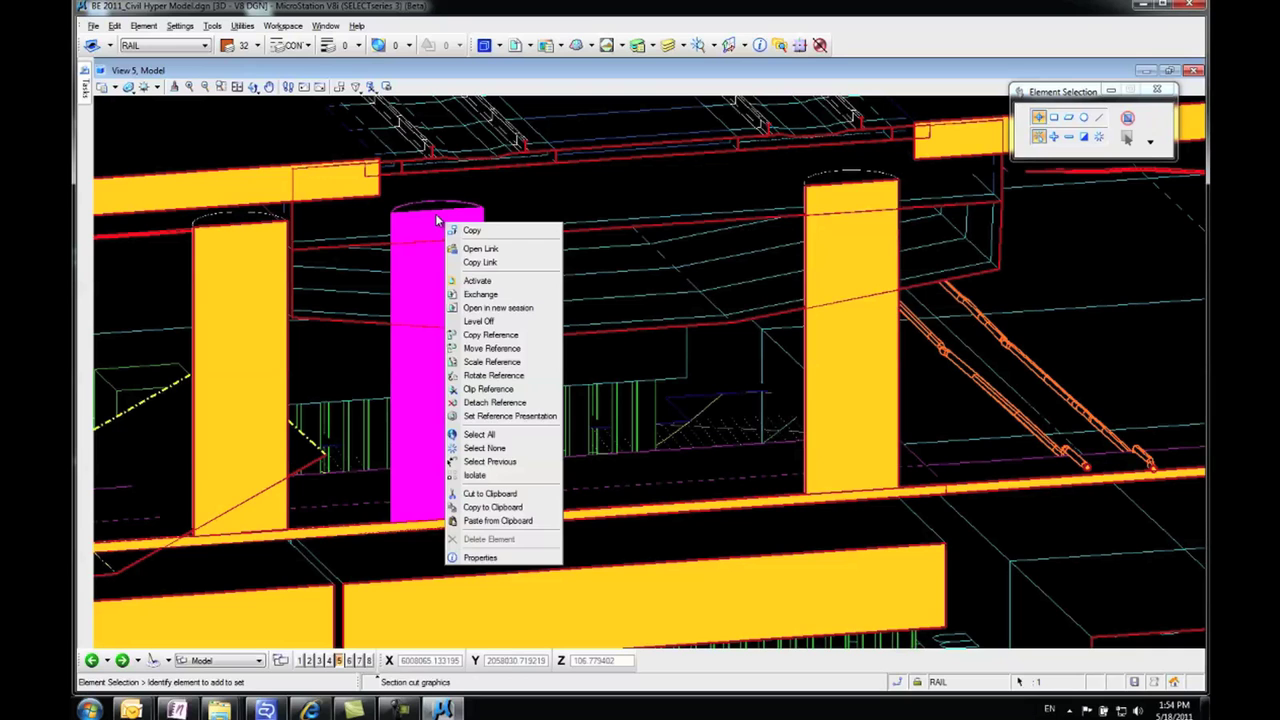
click(485, 250)
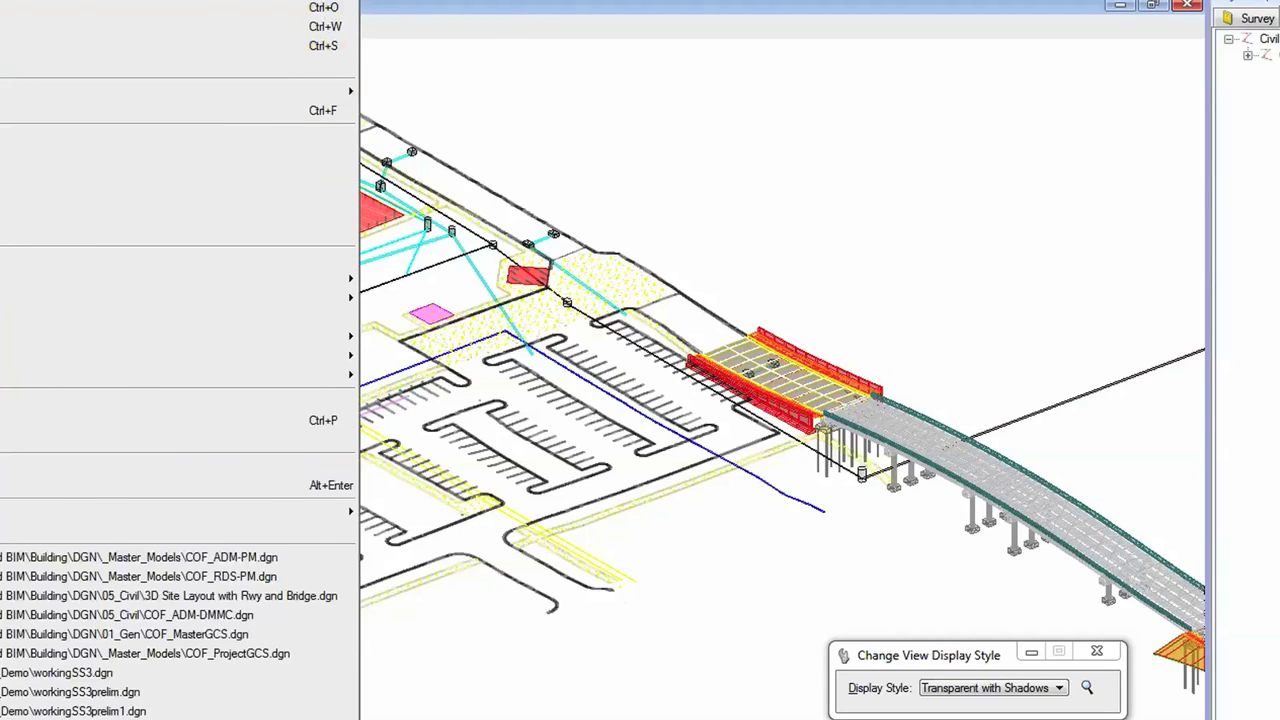
Publish a single COF_ADM-PM i-model package with Everyone protection, expiring 2013/03/01.
click(150, 258)
click(421, 129)
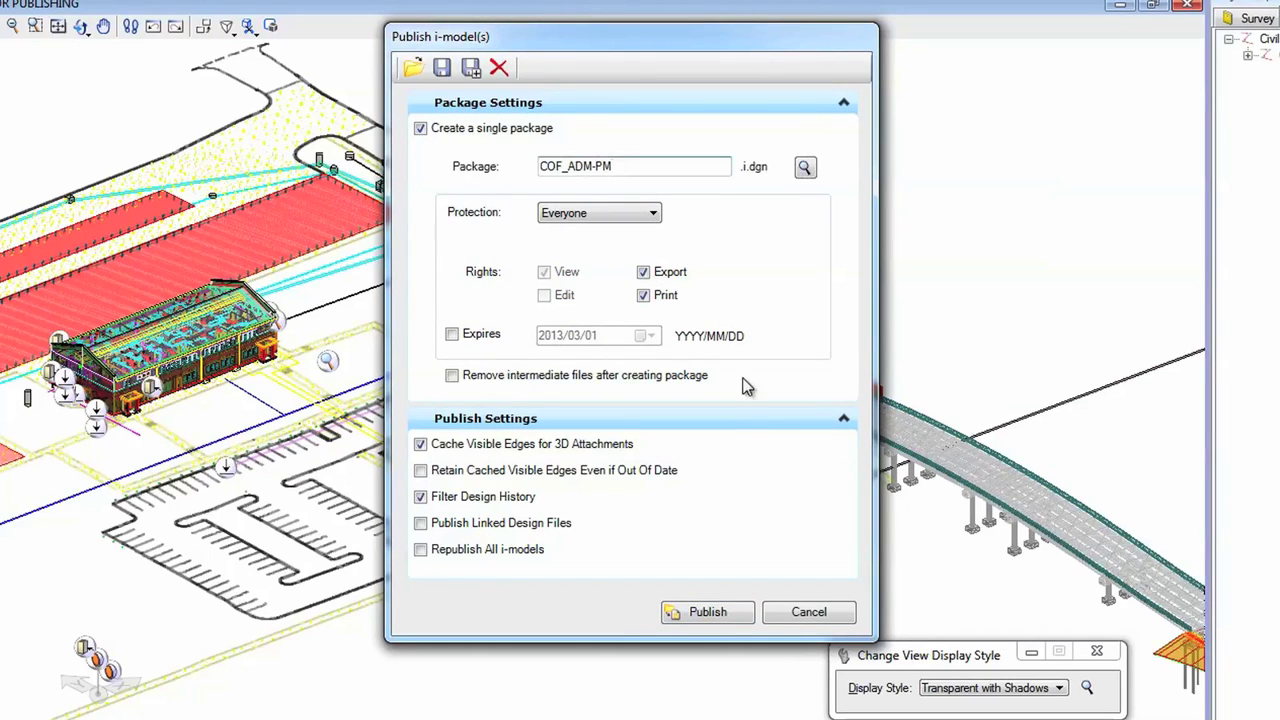
click(648, 216)
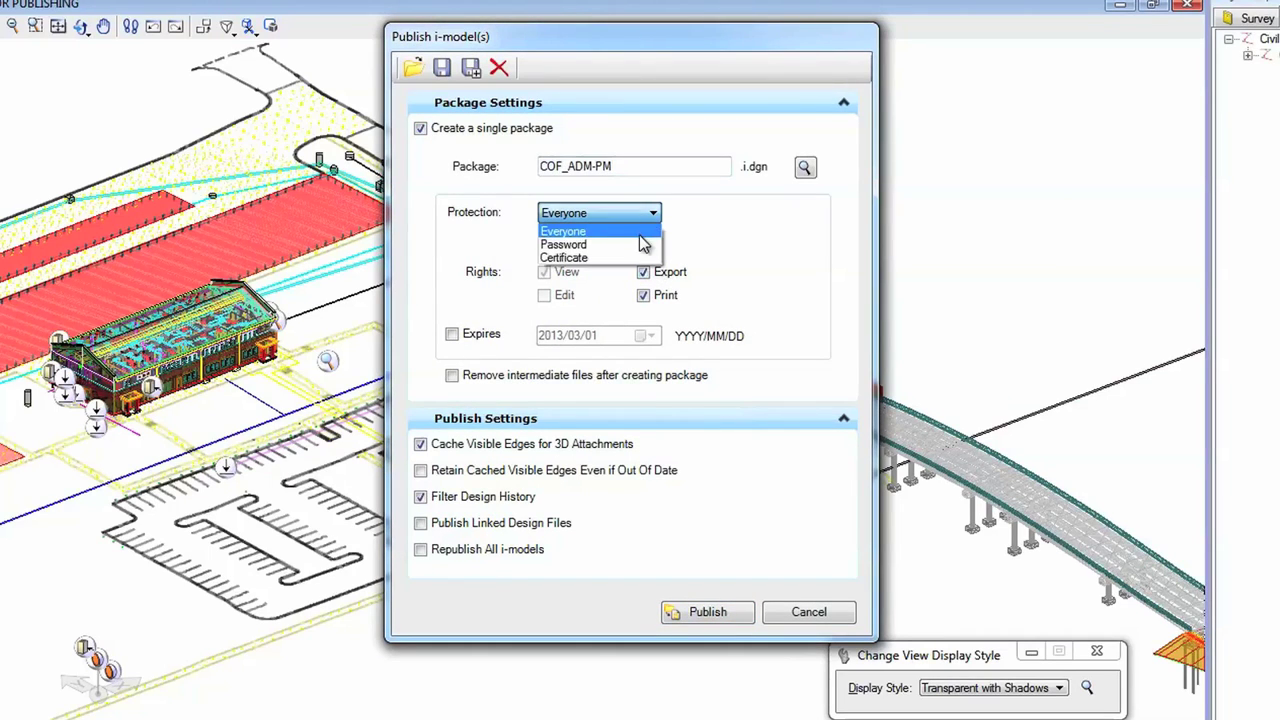
click(636, 235)
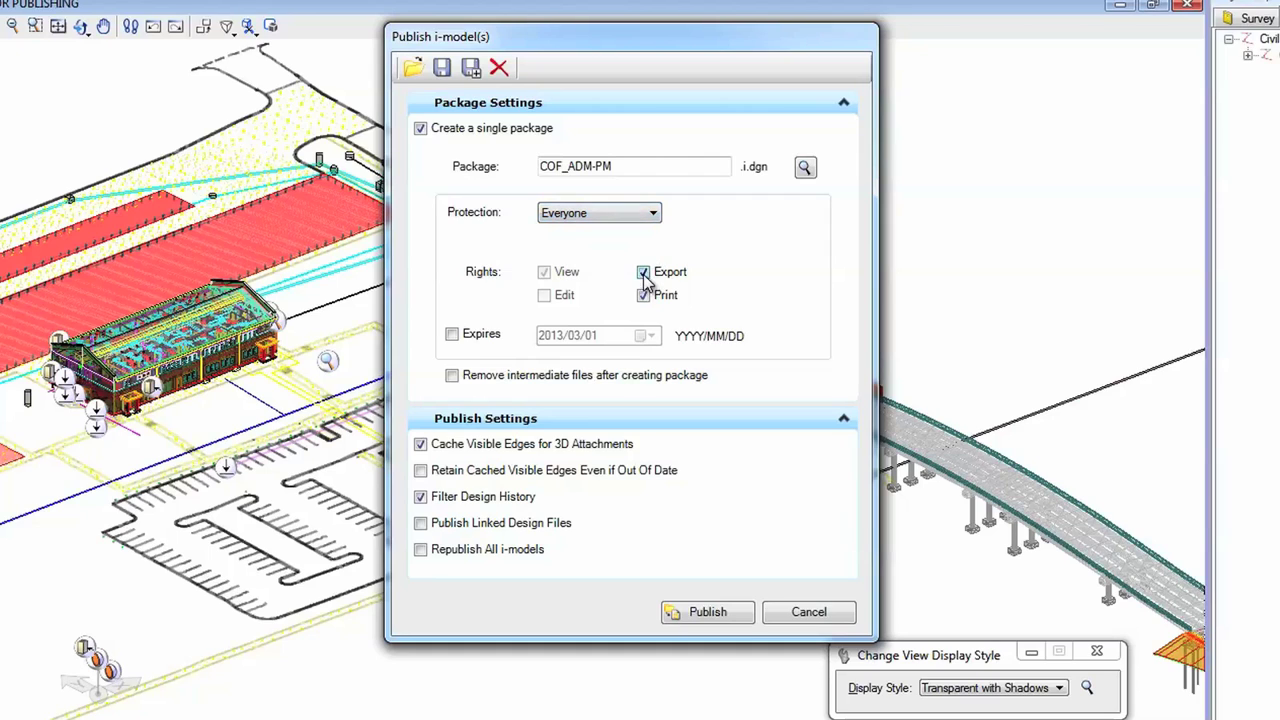
click(455, 336)
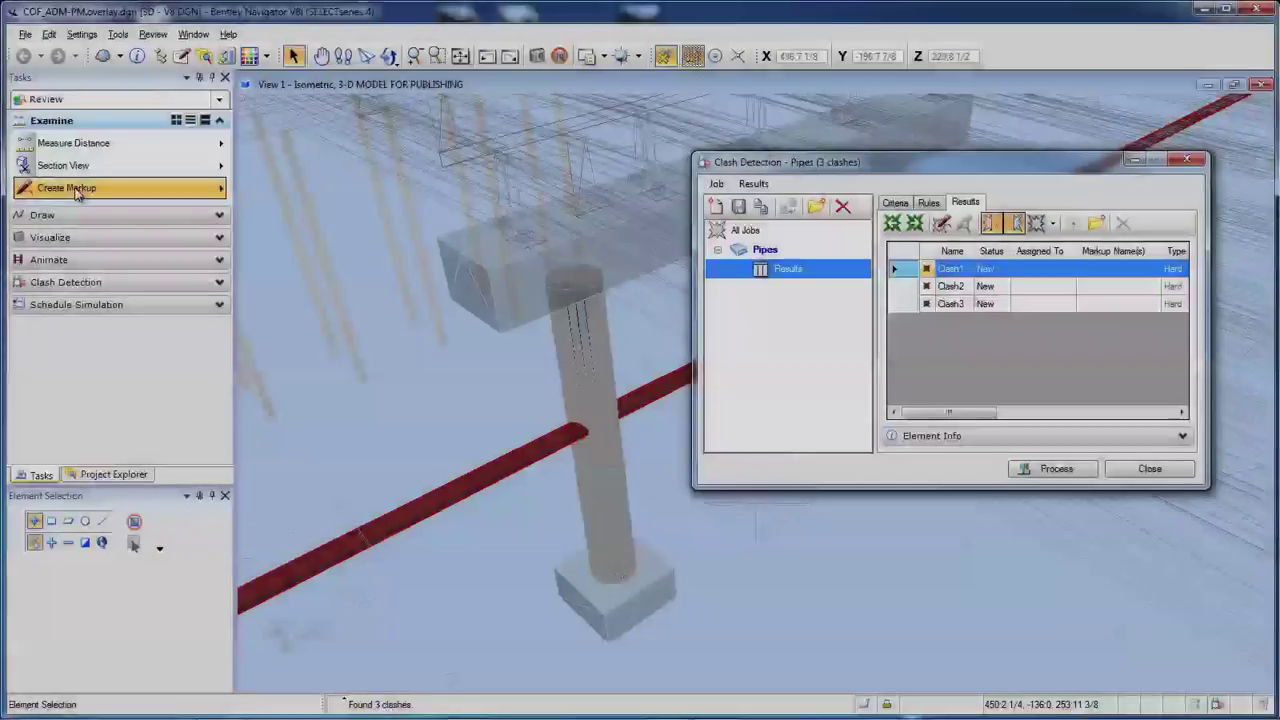
Create Markup01 at the clash and draw a red revision cloud around the pipe and column.
click(86, 188)
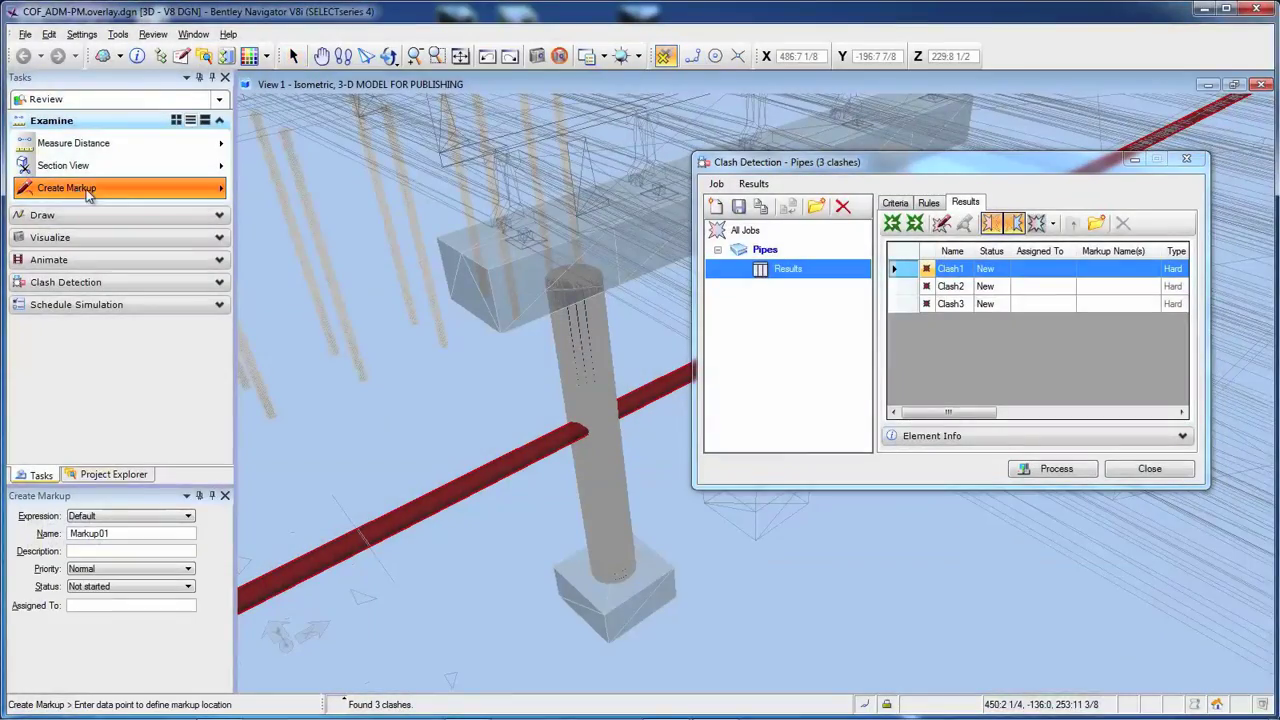
click(538, 435)
click(606, 385)
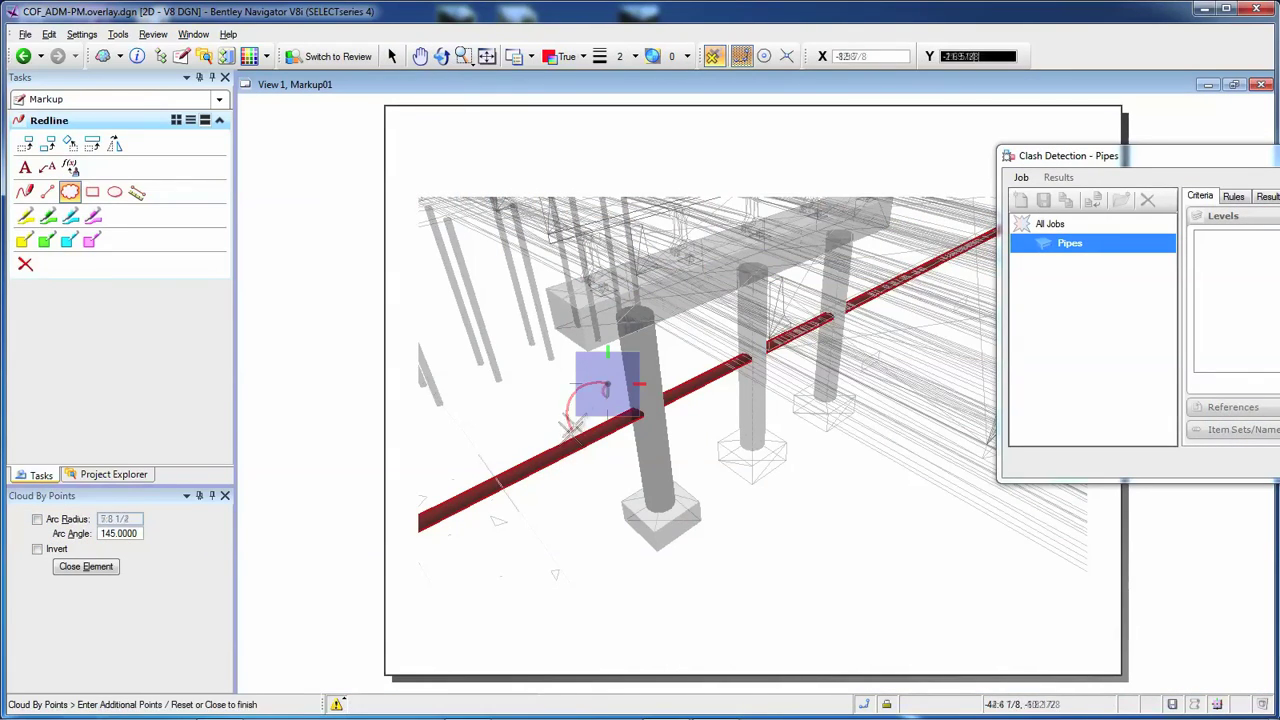
click(688, 462)
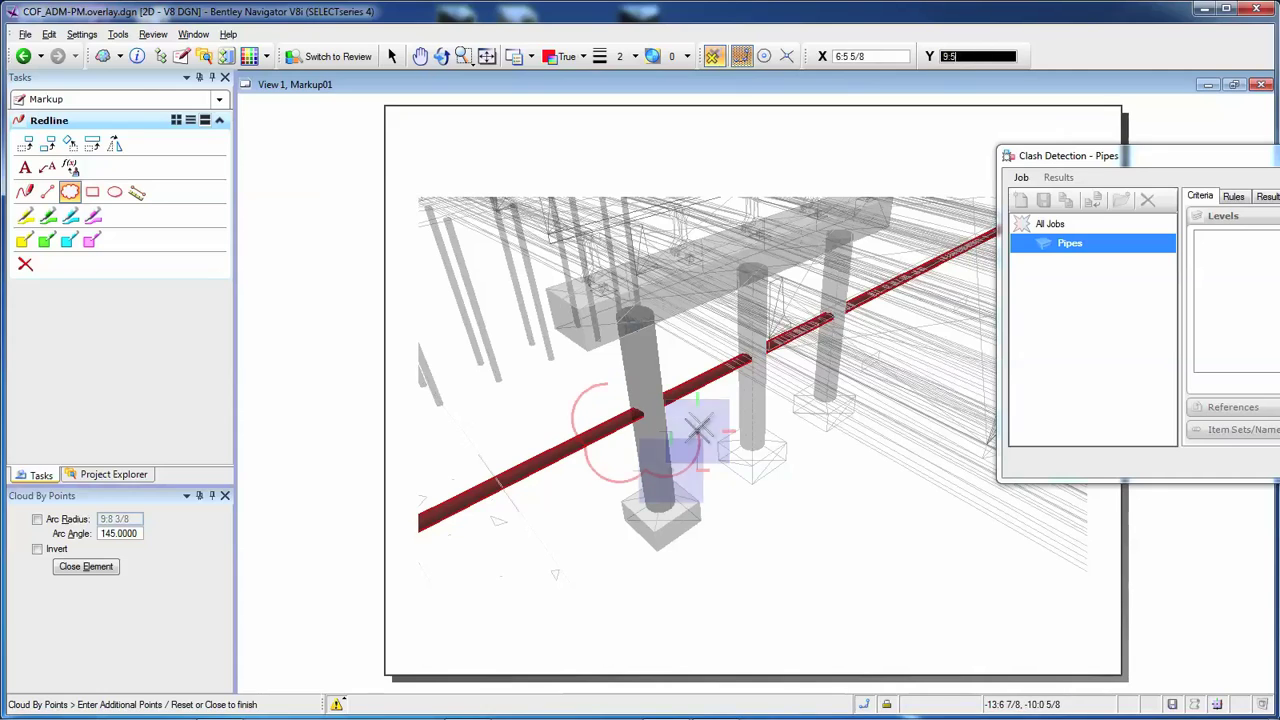
click(697, 380)
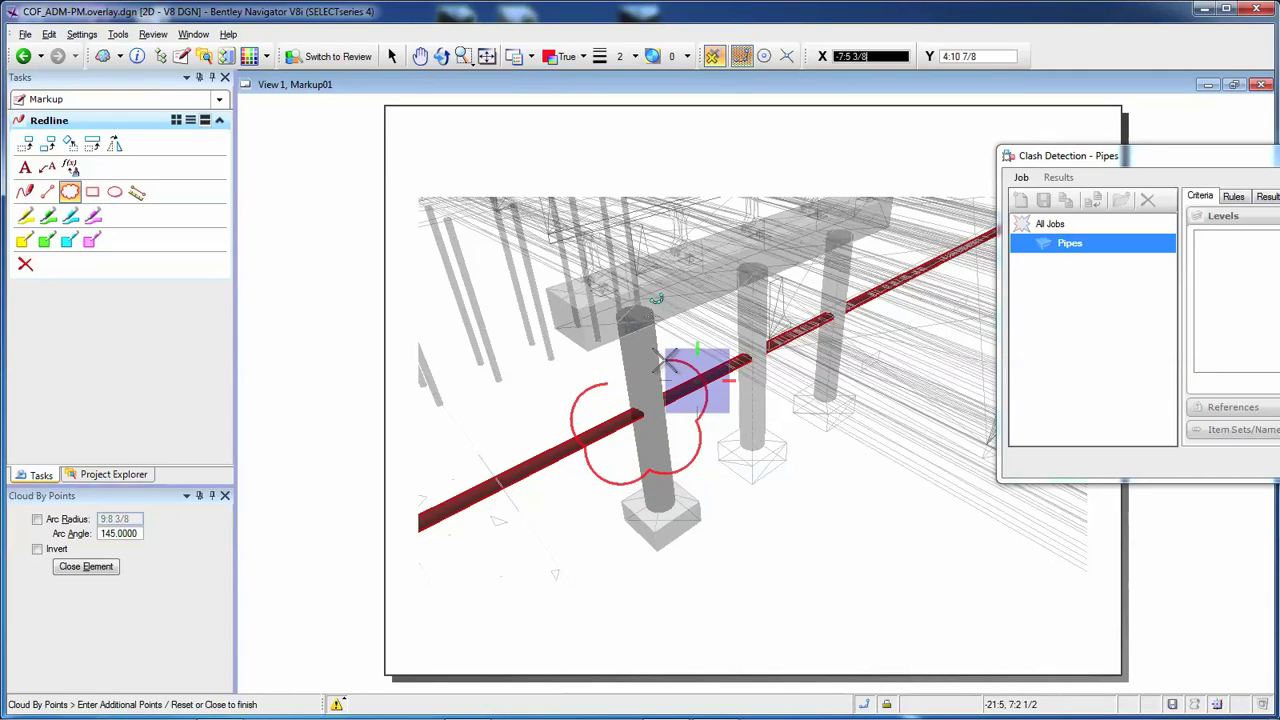
click(606, 385)
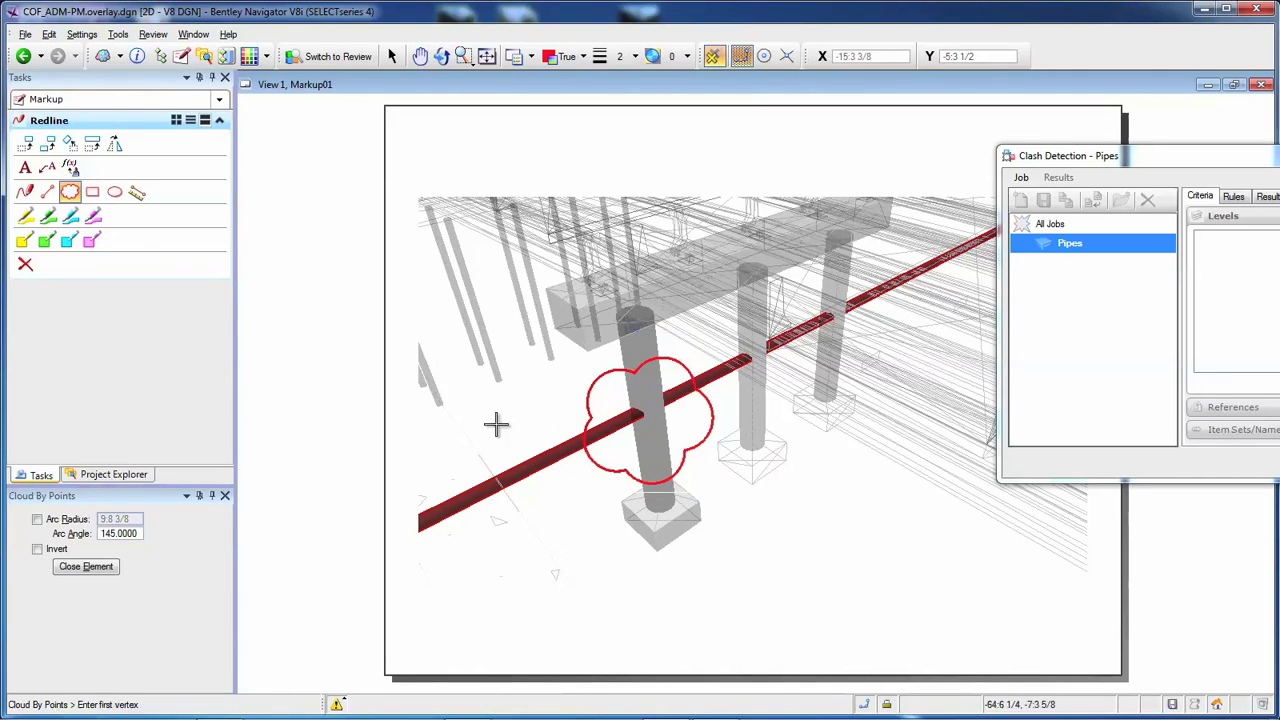
Add a 'Reroute Pipes' note with its leader pointing at the pipe.
click(47, 167)
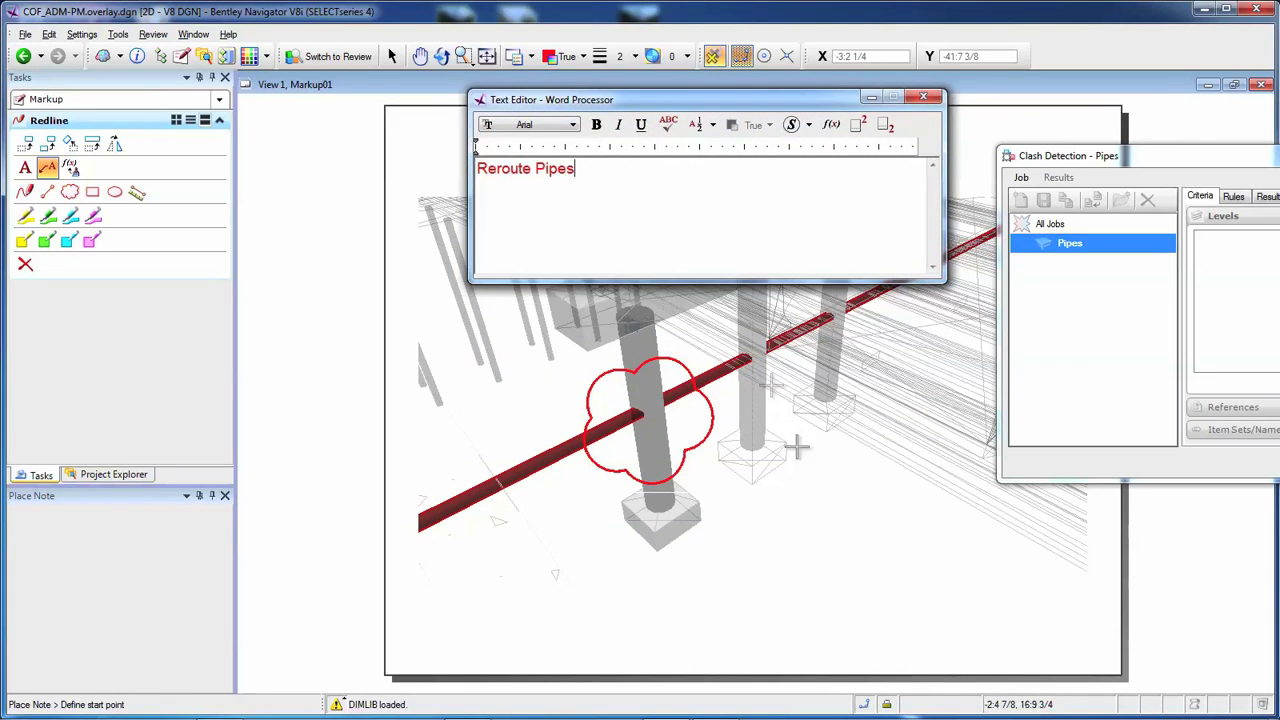
click(616, 437)
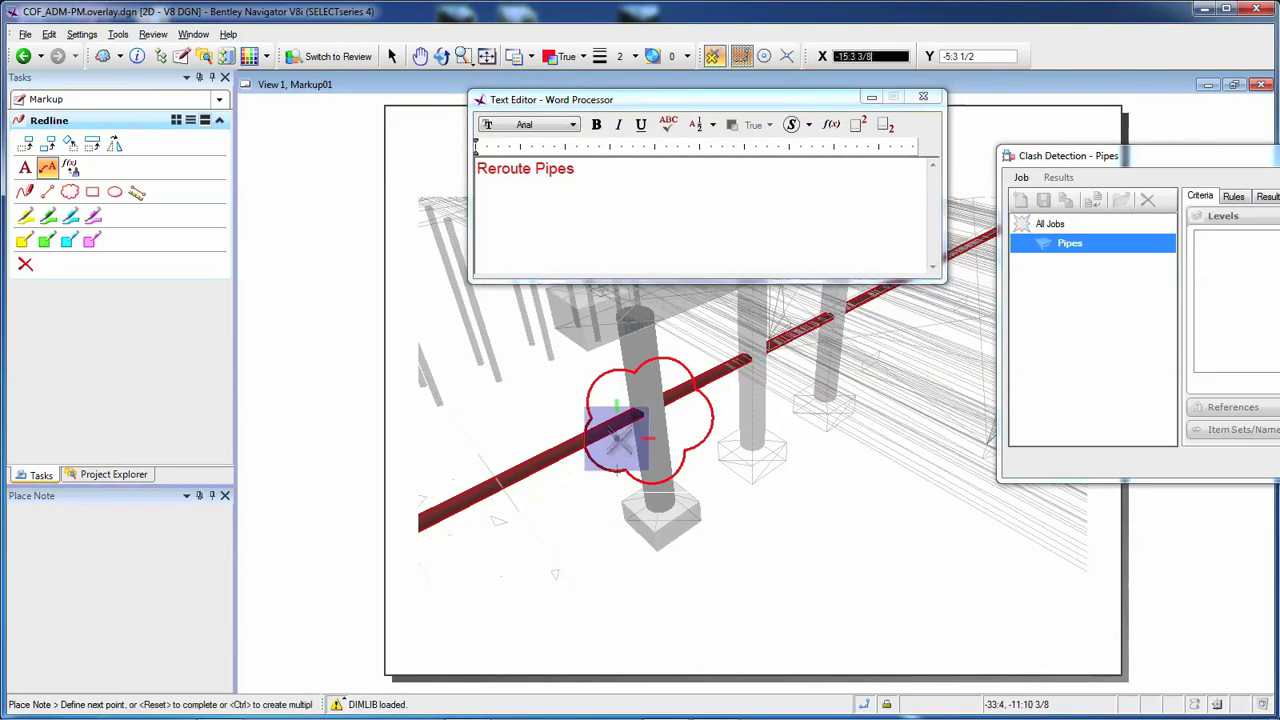
click(567, 547)
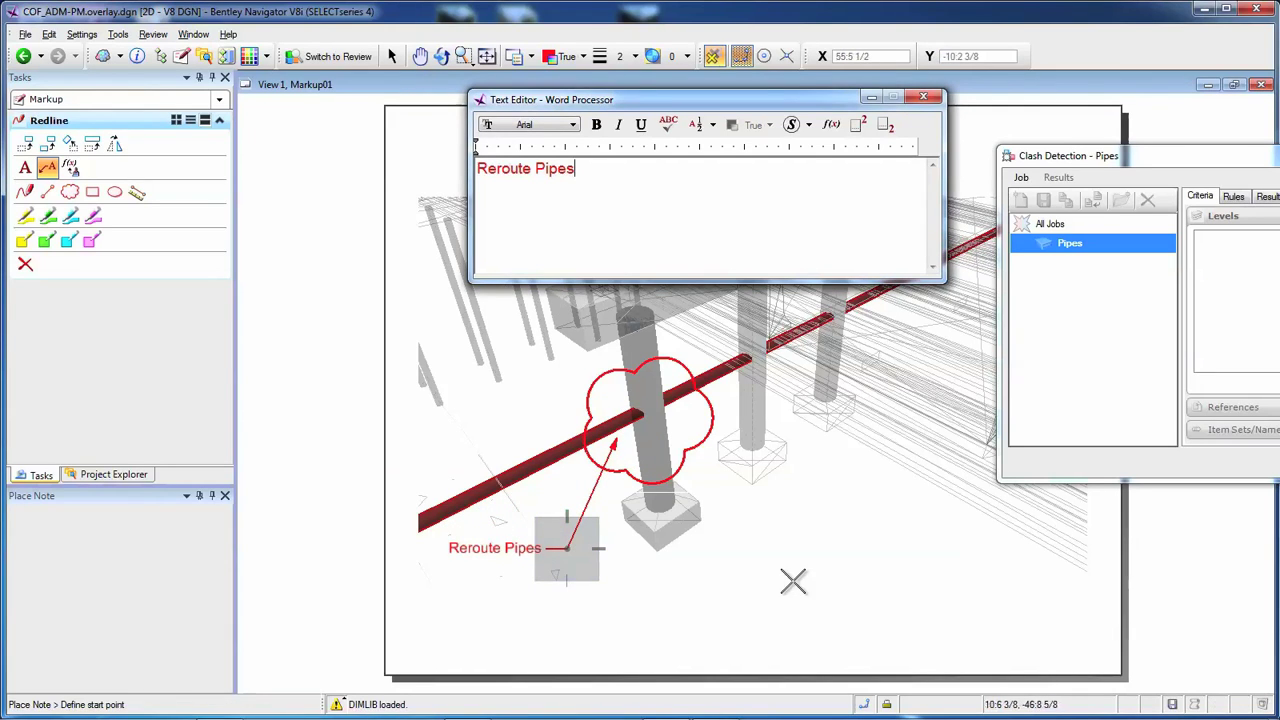
Start the Bentley Navigator app from its icon on the iPad home screen.
click(912, 102)
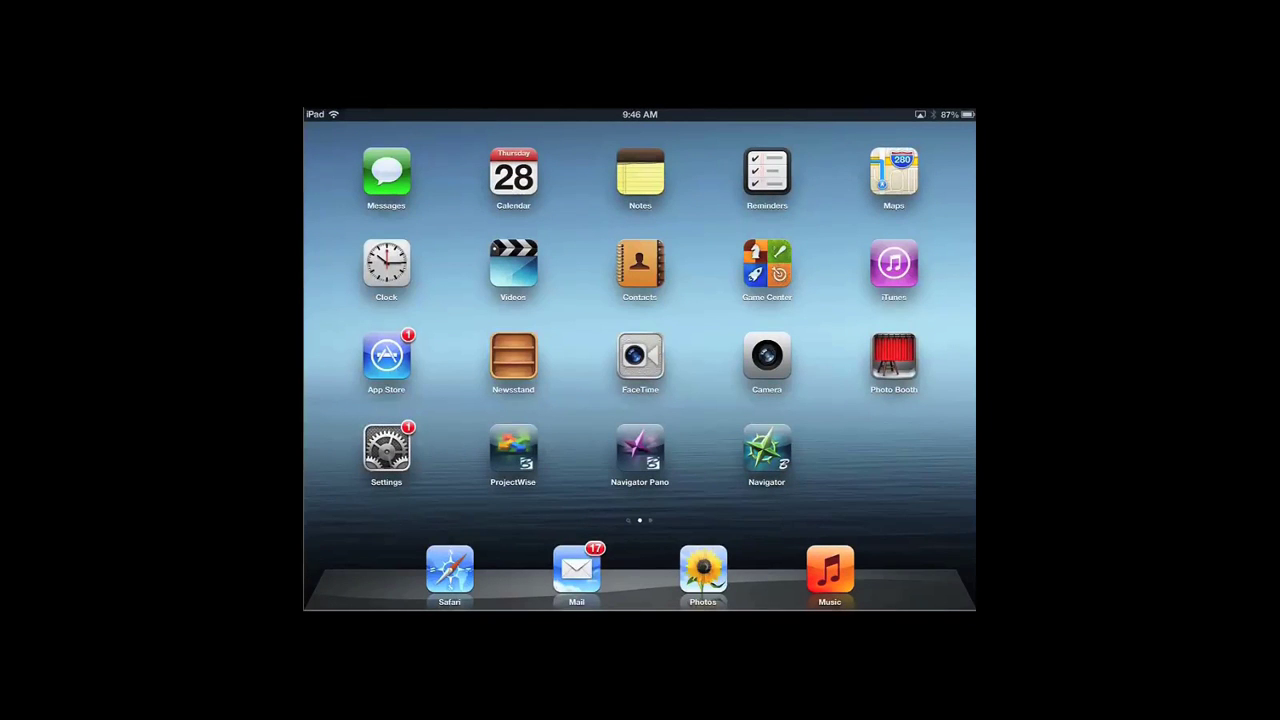
click(766, 450)
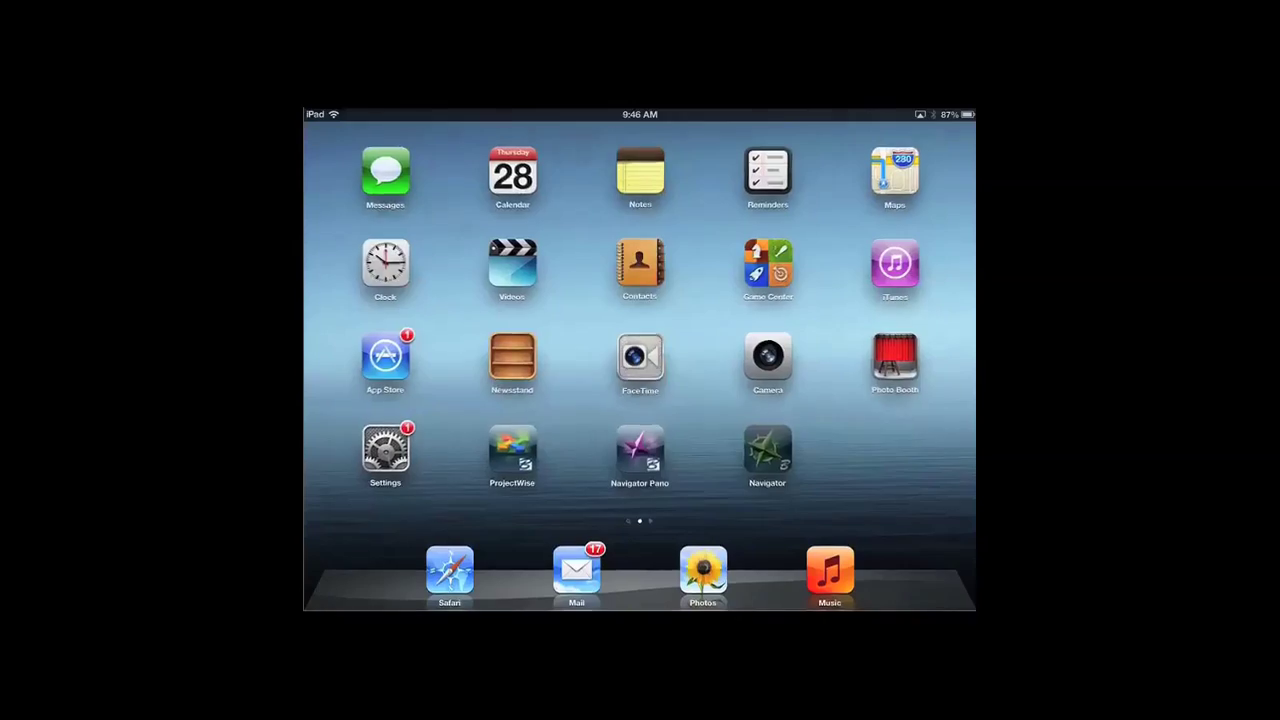